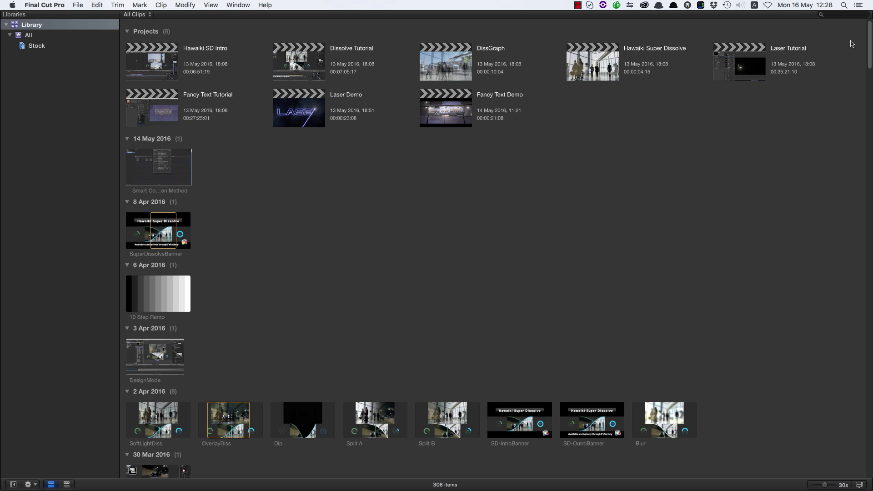
- Create a library-level smart collection named MASTER ACCESS
mouse_move(869, 56)
mouse_down()
mouse_move(869, 373)
mouse_move(865, 64)
mouse_up()
right_click(35, 26)
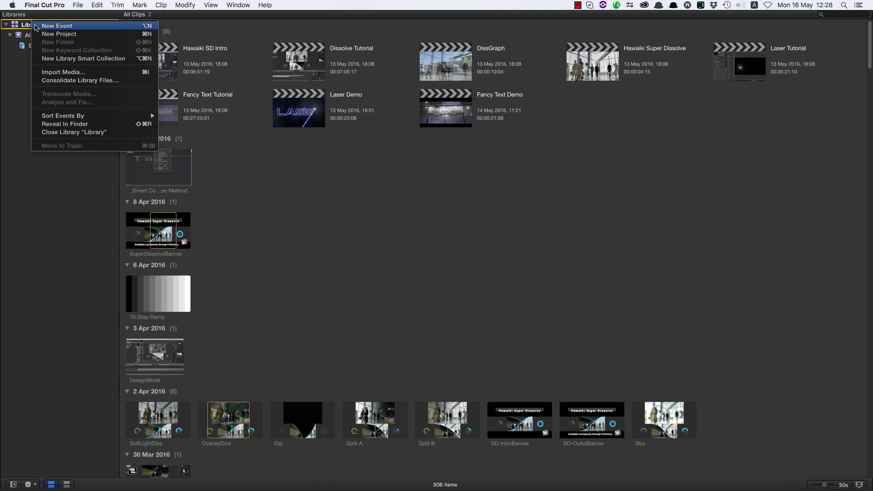
click(76, 60)
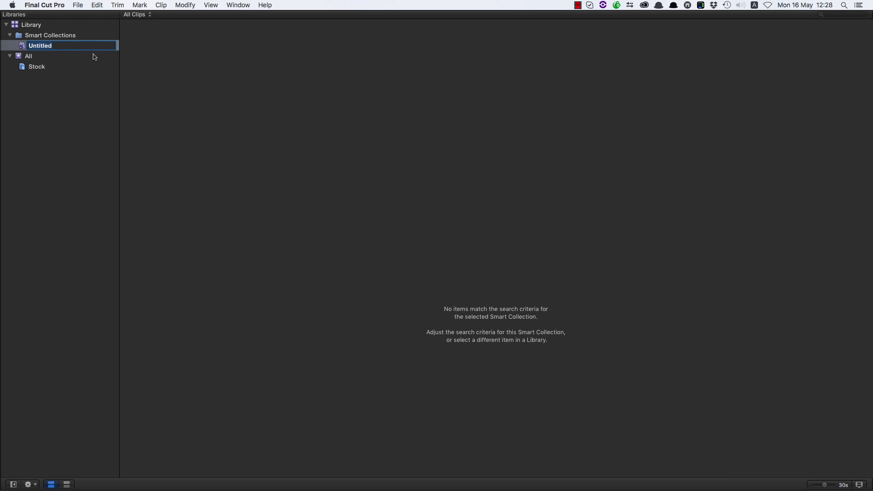
text(MASTER ACCESS)
key(Return)
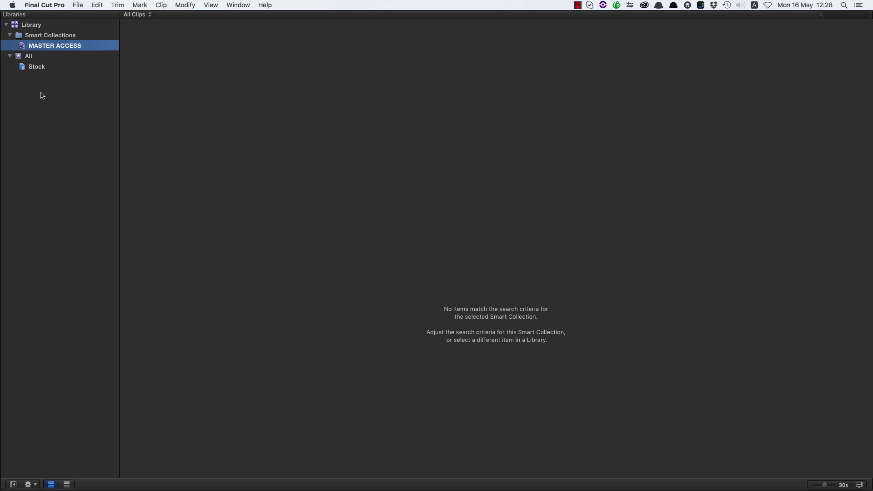
- Open the MASTER ACCESS collection's filter and add Text, Ratings and Media Type rules
double_click(22, 47)
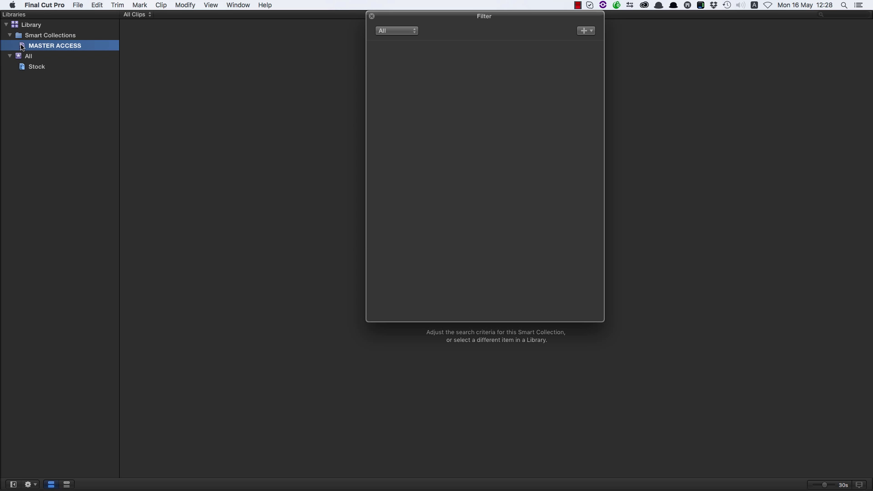
drag(435, 18, 666, 37)
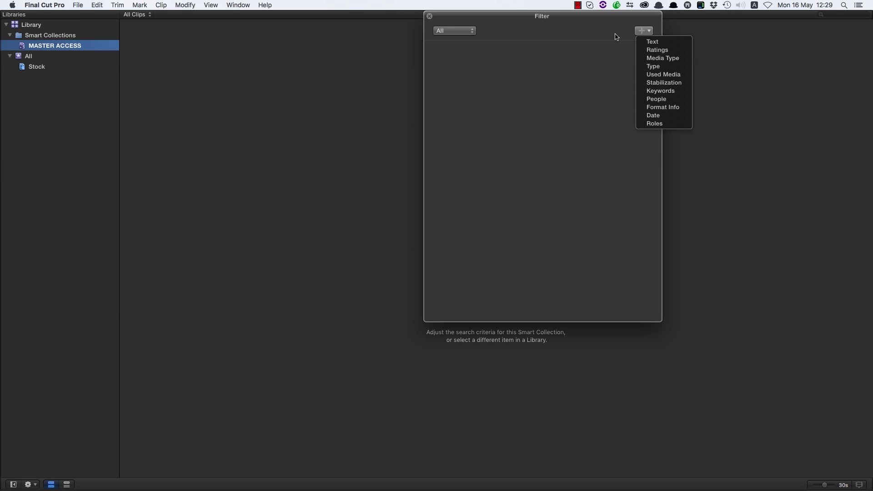
click(511, 139)
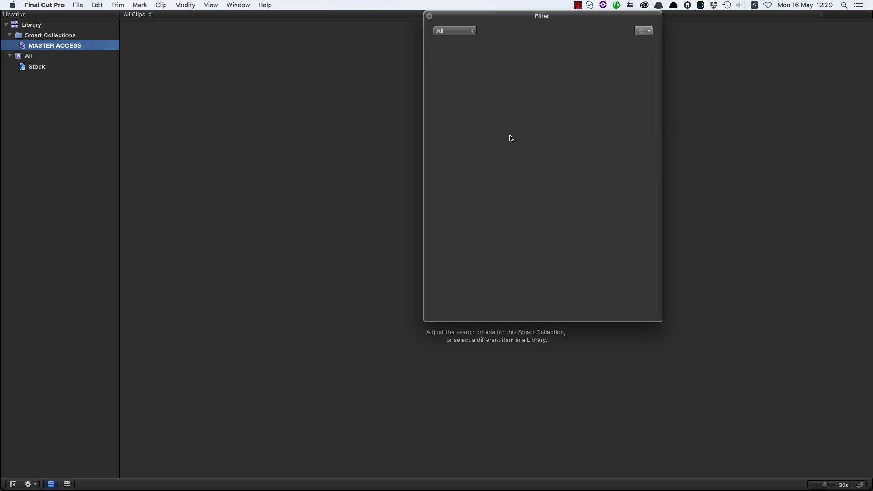
click(644, 31)
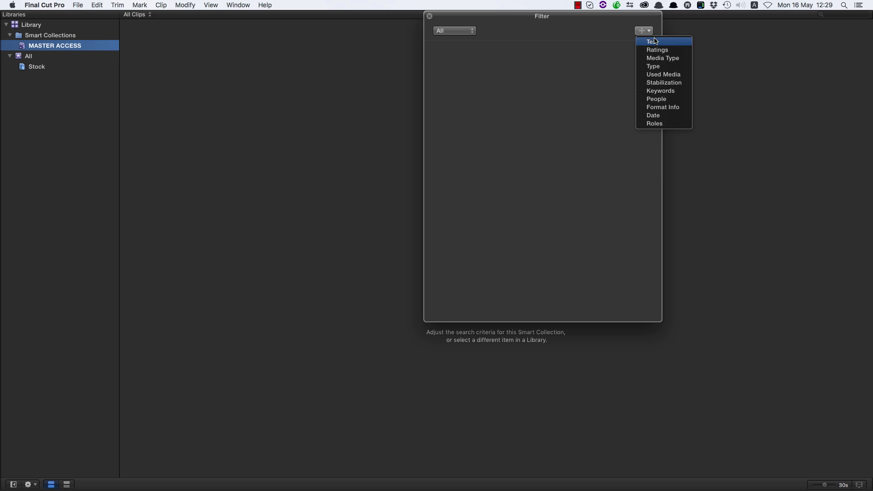
click(652, 41)
click(643, 31)
click(650, 50)
click(644, 31)
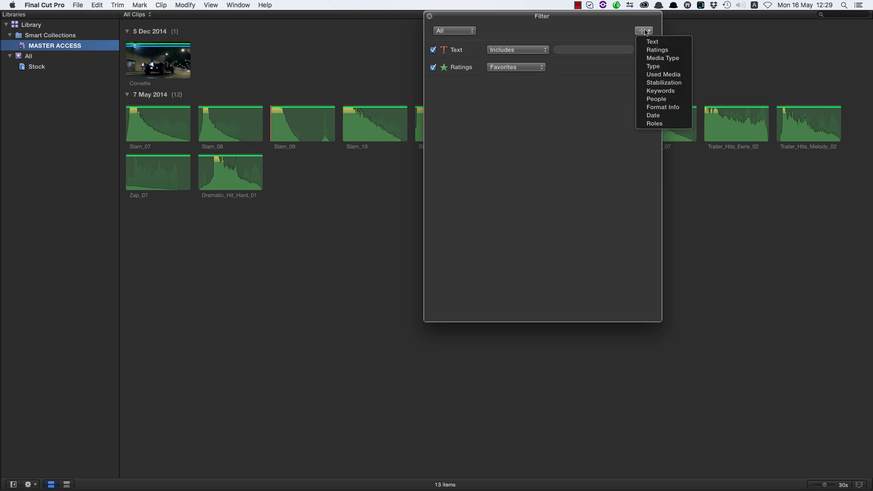
click(657, 58)
- Add Type, Used Media and Keywords rules to the smart collection's filter
click(646, 32)
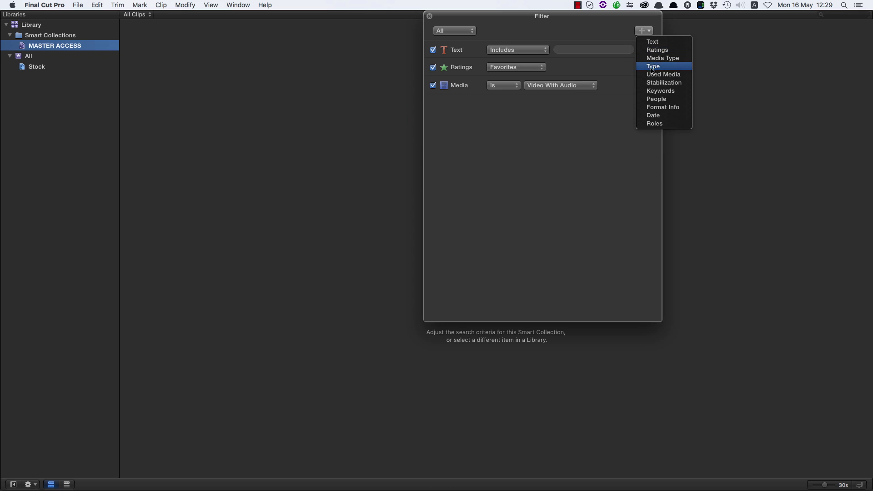
click(653, 66)
click(644, 31)
click(663, 74)
click(644, 30)
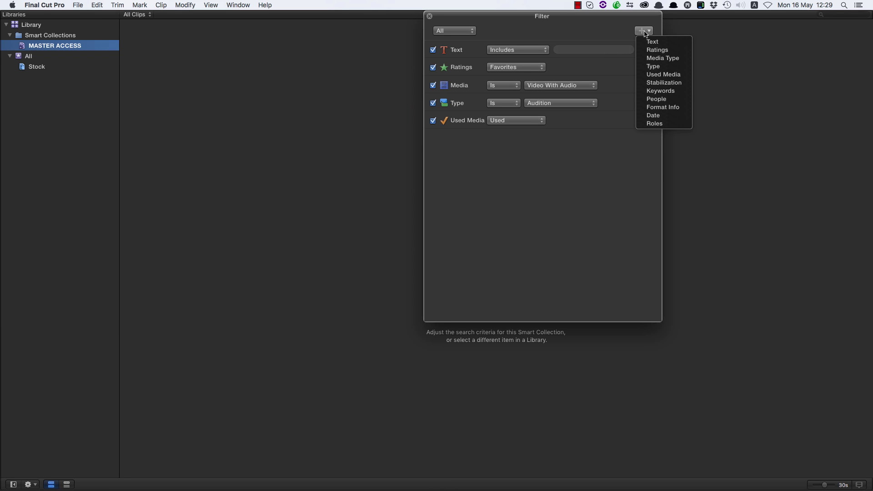
click(655, 93)
- Add Format Info, Date and Roles rules to the smart collection's filter
click(643, 31)
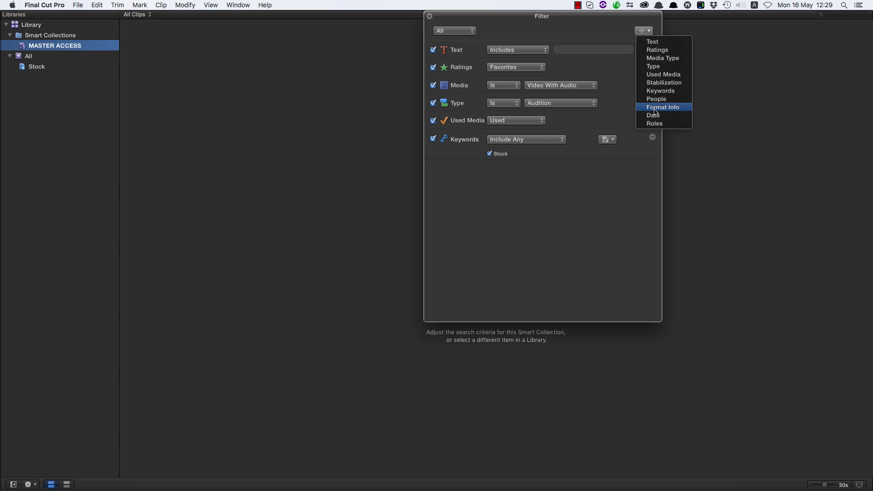
click(655, 110)
click(644, 30)
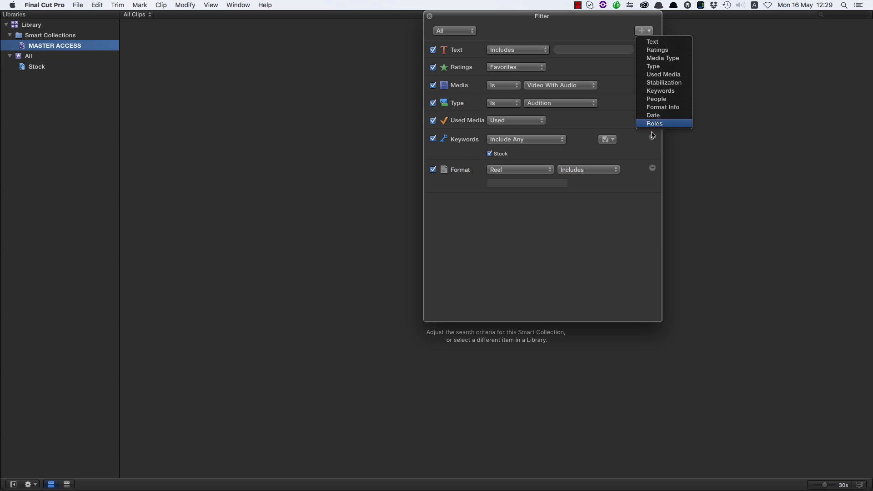
click(660, 117)
click(644, 30)
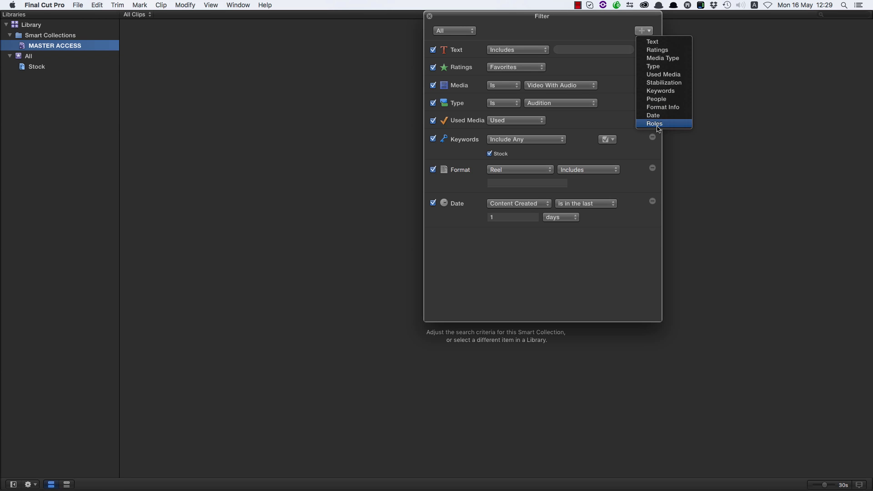
click(664, 377)
- Add a second Text rule at the end of the filter and remove it again
click(644, 30)
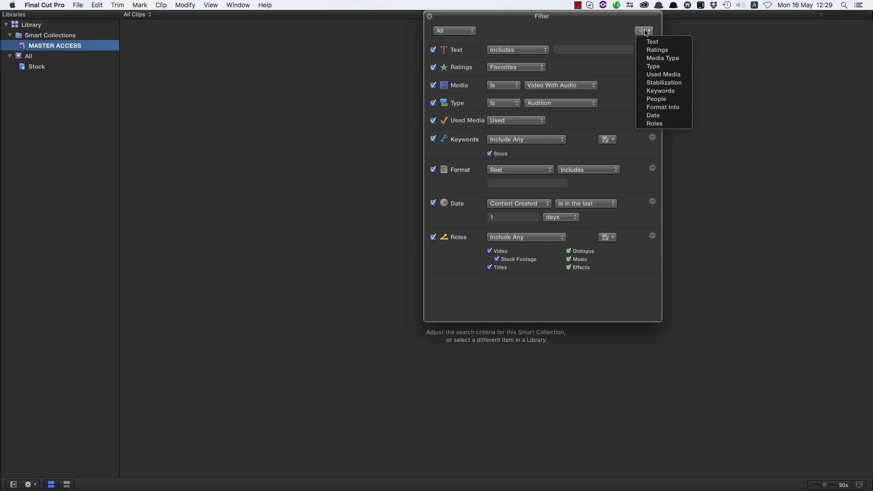
click(658, 42)
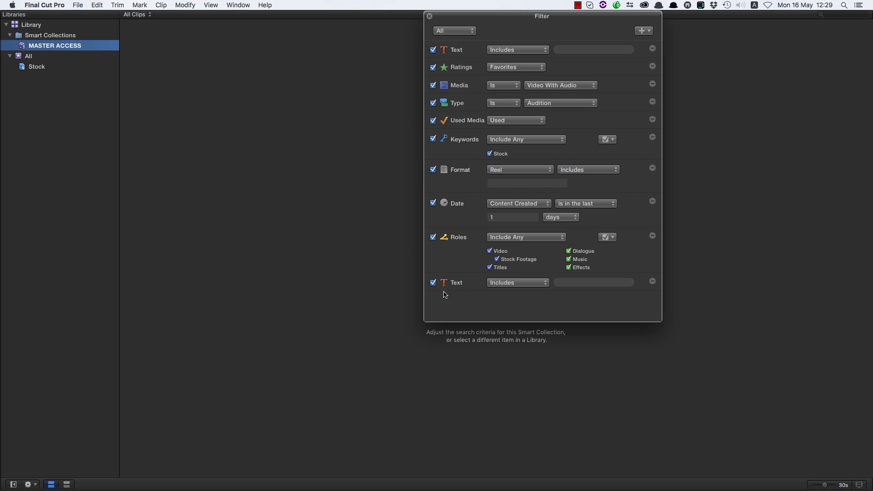
click(653, 283)
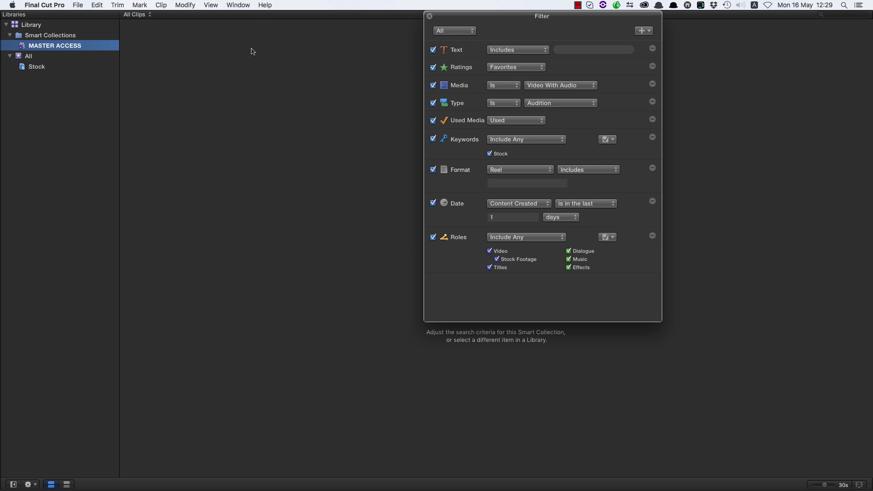
- Hide the Libraries list and shift the Filter window to uncover more of the browser
click(244, 4)
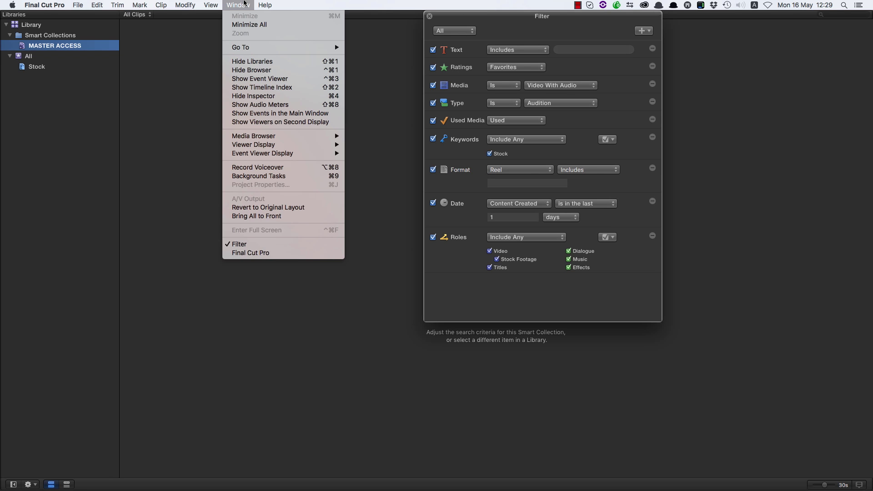
click(257, 63)
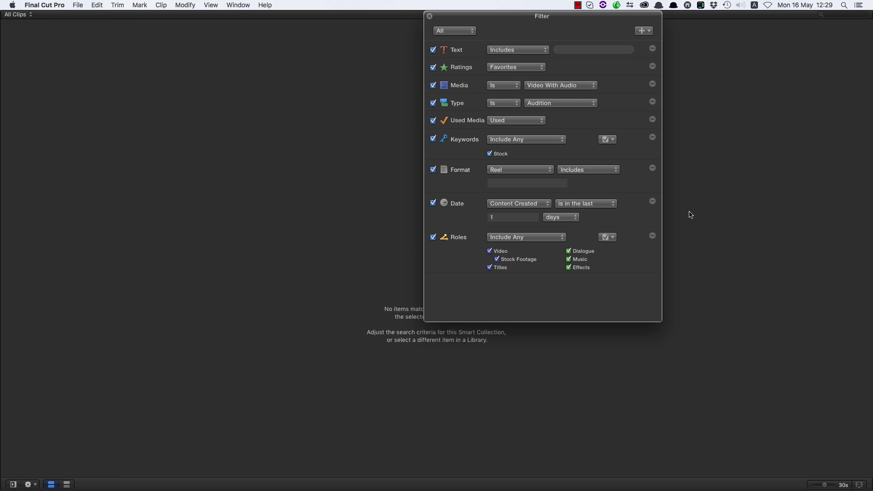
drag(549, 16, 665, 29)
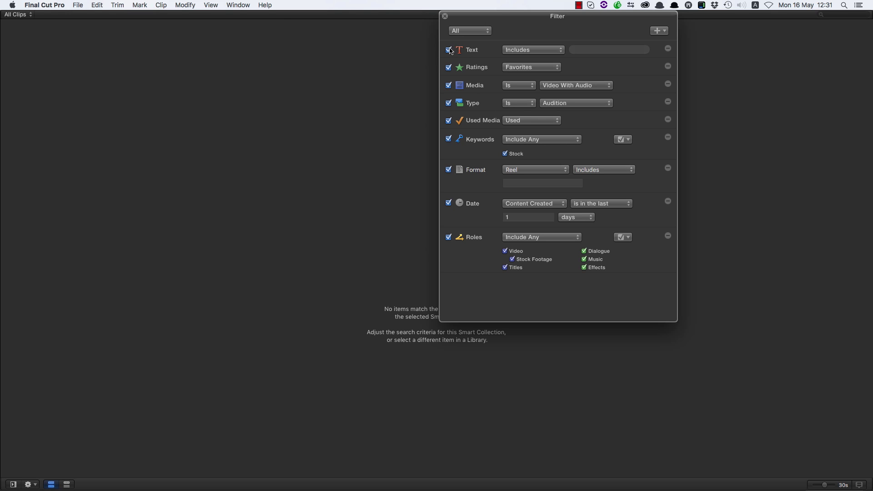
- Disable every rule in the filter, from Text through Roles, while keeping them listed
click(449, 68)
click(448, 85)
click(448, 103)
click(448, 121)
click(449, 139)
click(448, 169)
click(448, 203)
click(448, 237)
- Enable only the Type rule and set it to Project, moving the Filter window clear of the clips
click(449, 103)
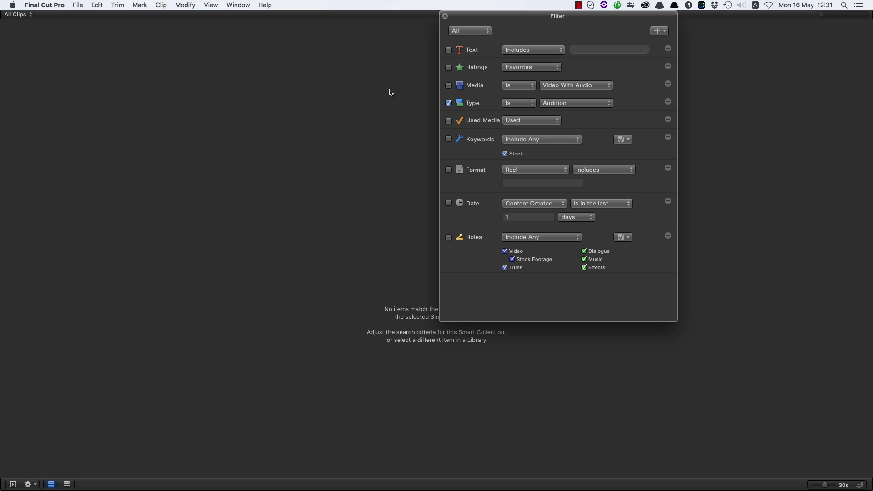
click(559, 102)
click(563, 143)
drag(524, 18, 587, 14)
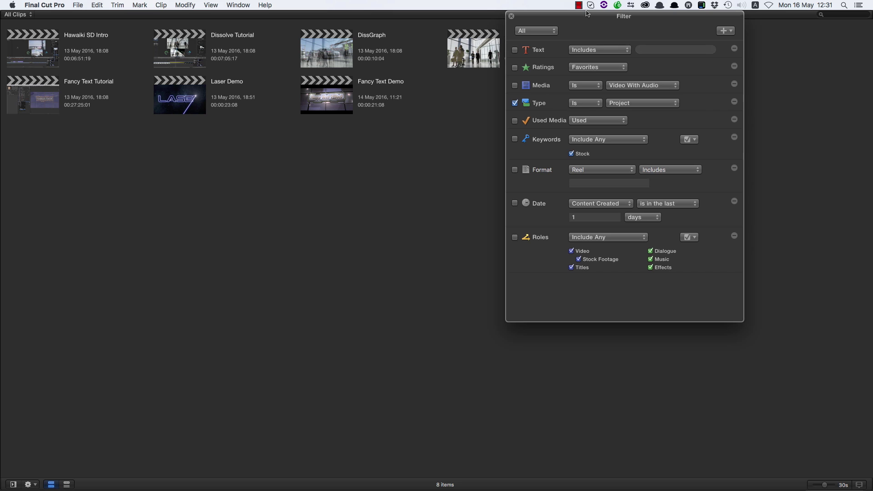
- Replace the Type rule with the Roles rule and limit the included roles to Effects
click(515, 103)
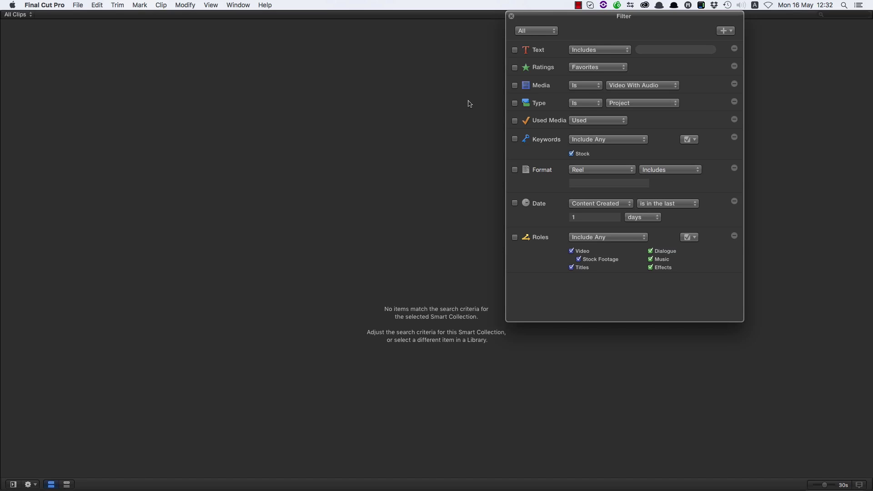
click(515, 237)
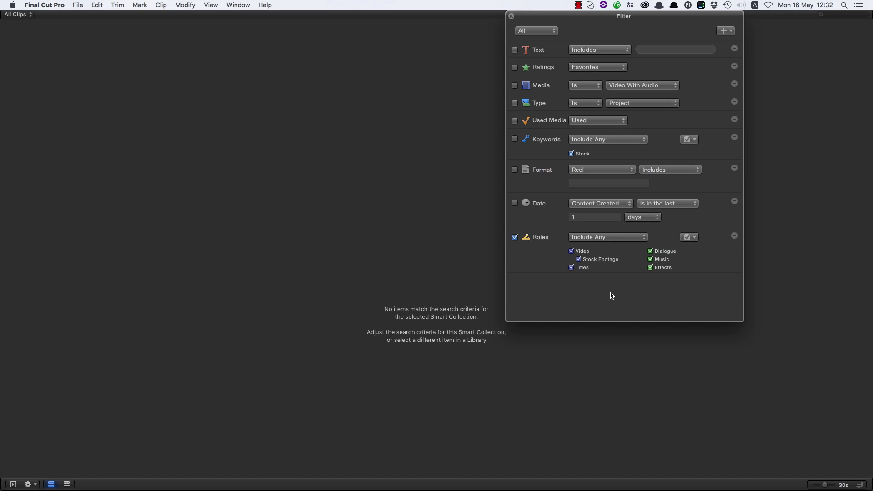
click(571, 251)
click(572, 268)
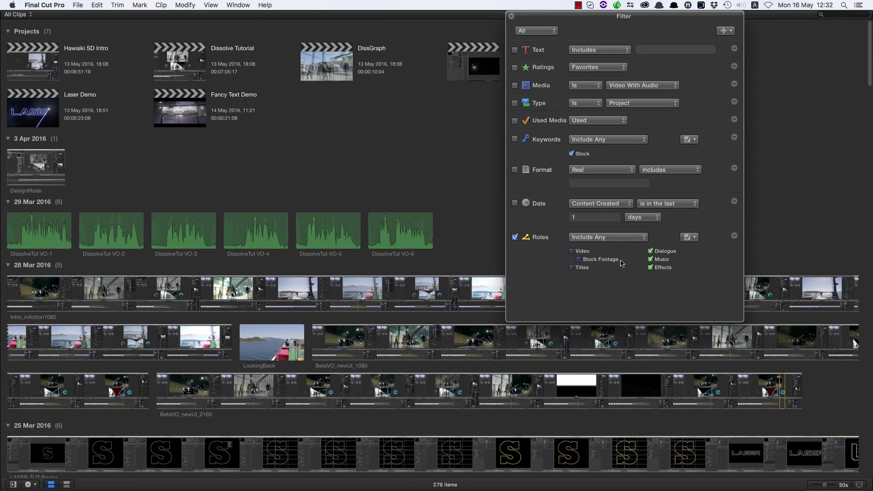
click(651, 251)
click(651, 259)
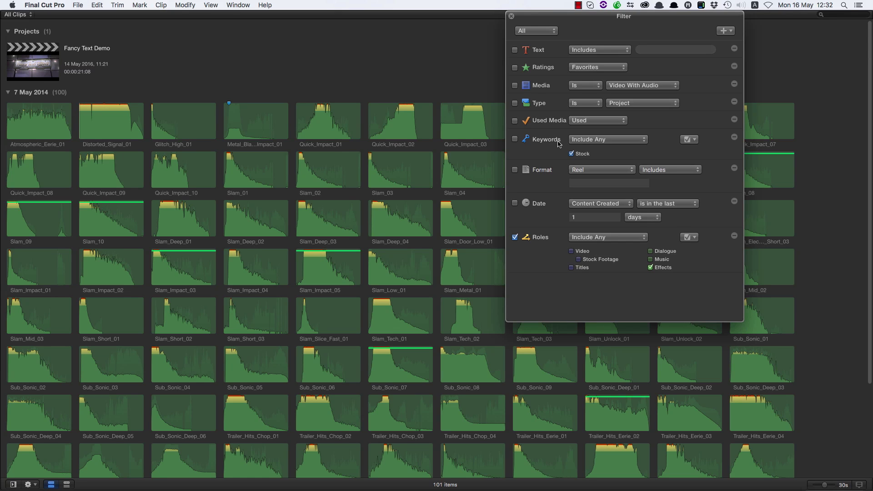
- Narrow the effects to Favorites whose text includes "SL", moving the Filter window below the clips
click(515, 67)
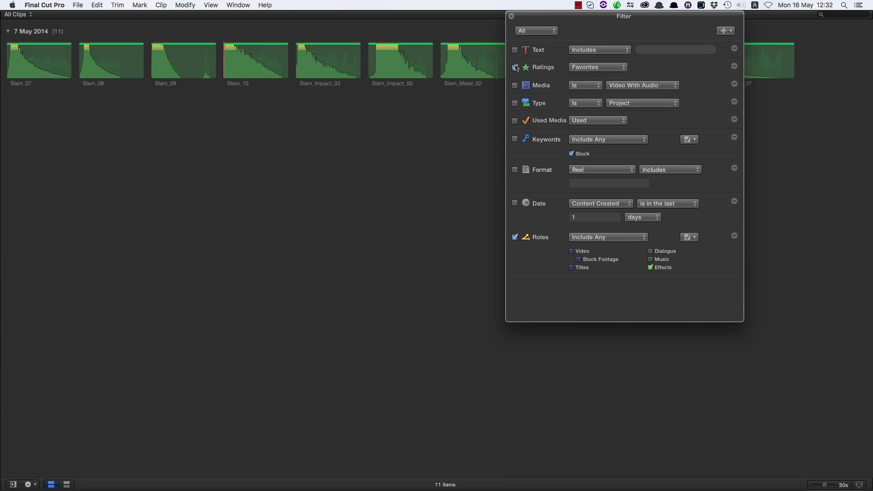
drag(590, 16, 608, 131)
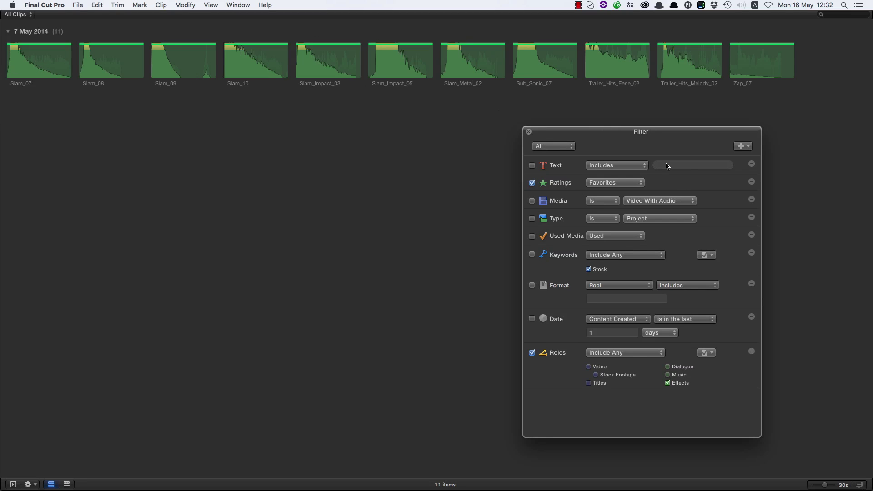
click(532, 166)
text(SL)
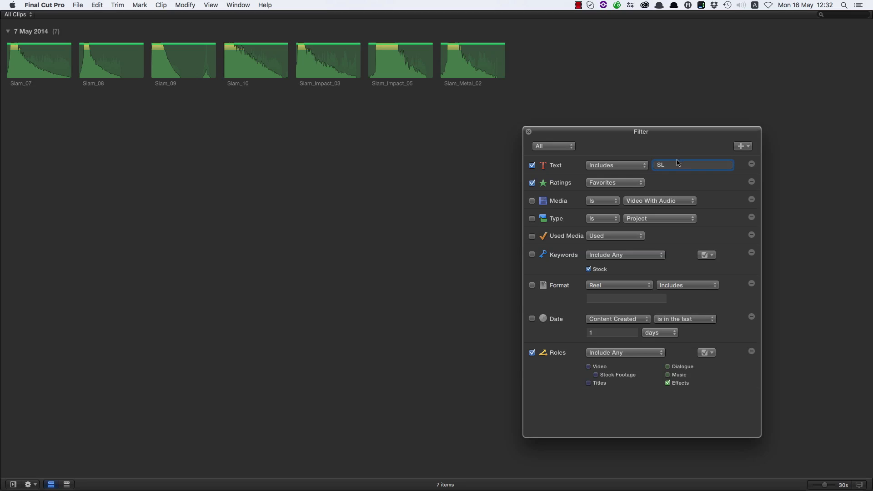
- Turn off the Ratings and Roles rules and filter on the text "SLAM" alone
click(532, 182)
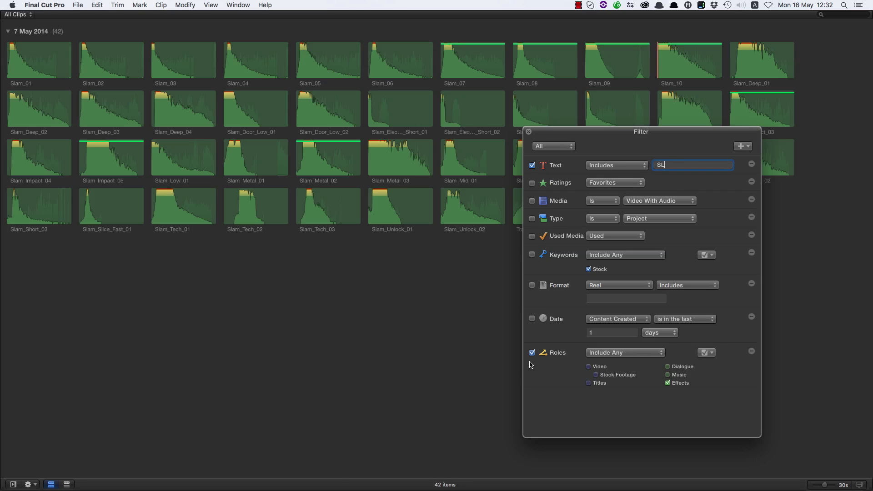
click(532, 353)
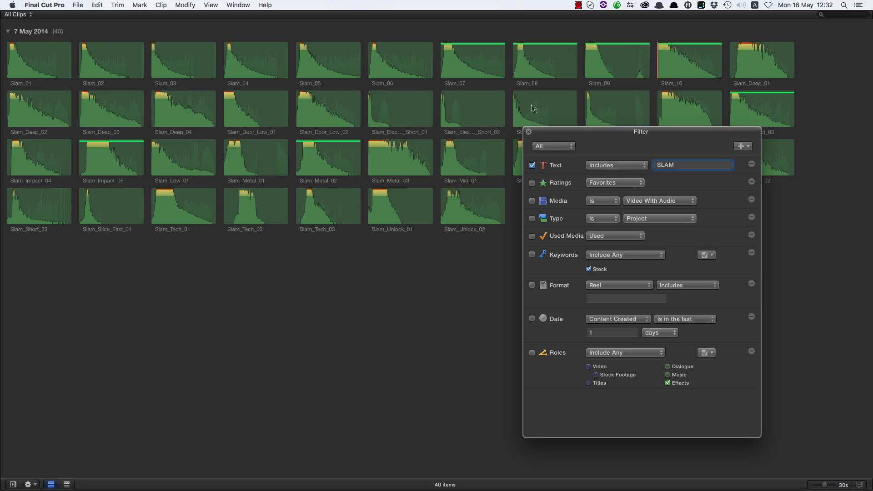
drag(619, 135, 667, 113)
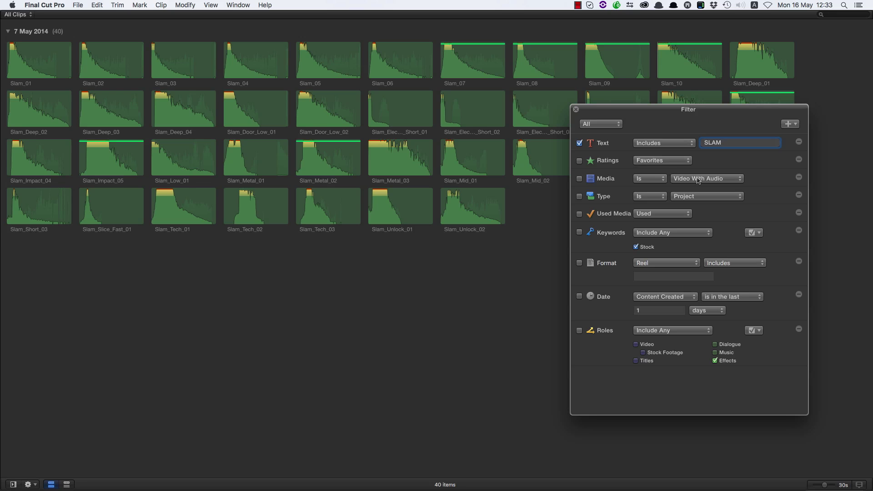
- Switch from the Text rule to the Media rule and set the media type to Stills
click(579, 143)
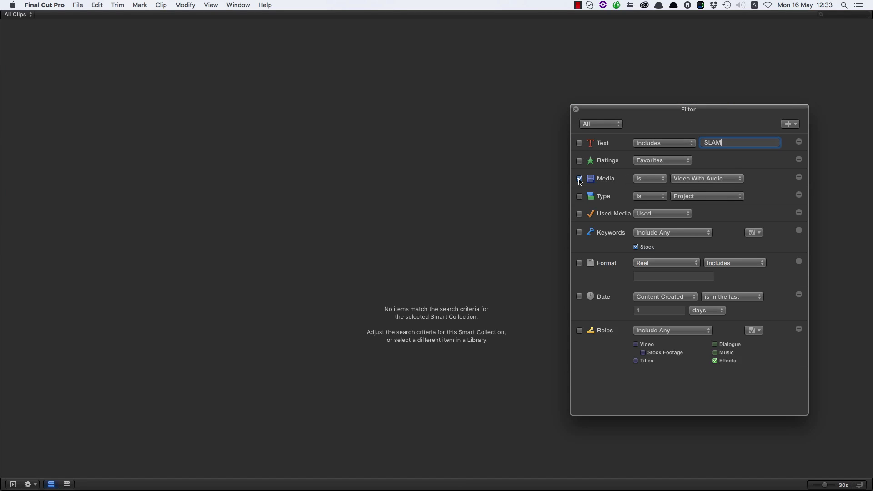
click(704, 179)
click(693, 205)
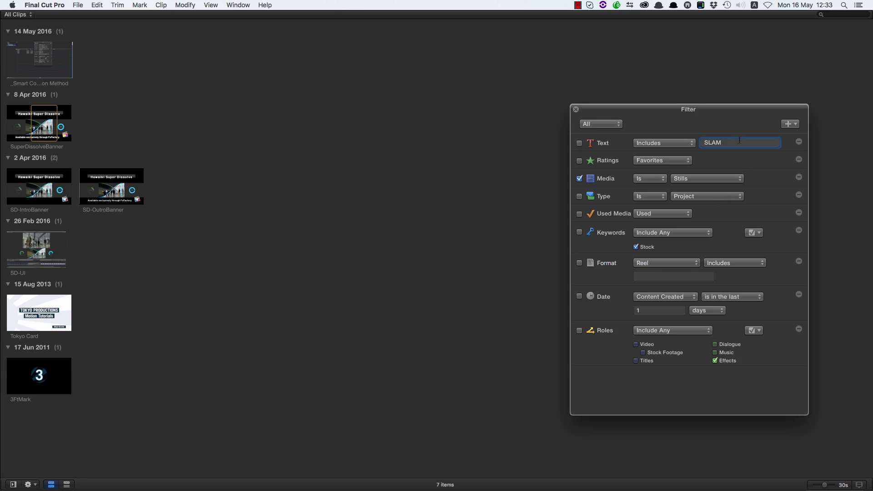
- Narrow the stills with the Text rule, changing its search text to "SMART"
key(BackSpace)
key(BackSpace)
key(BackSpace)
text(MARR)
key(Return)
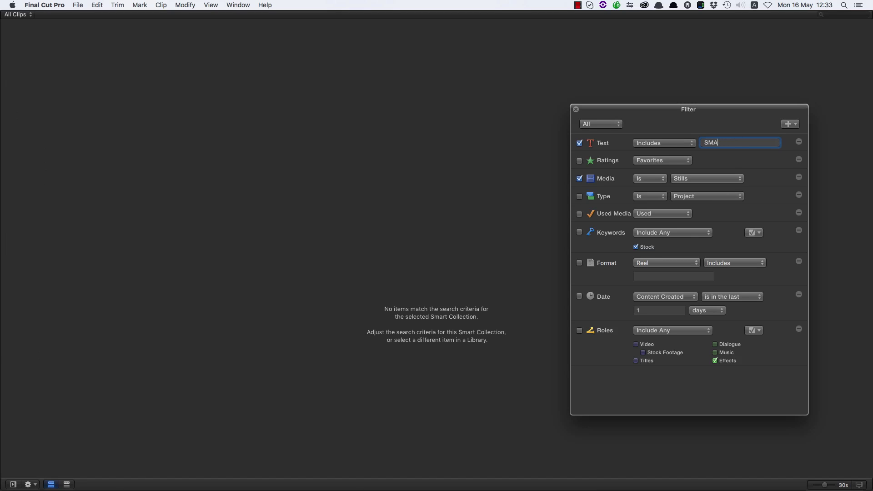
key(Return)
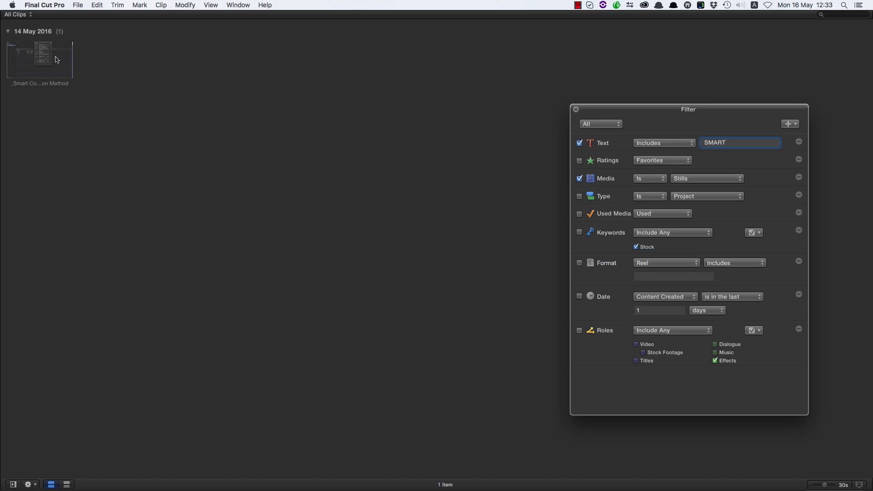
- Turn off the Text and Media rules and filter with the Keywords rule set to Stock
click(32, 52)
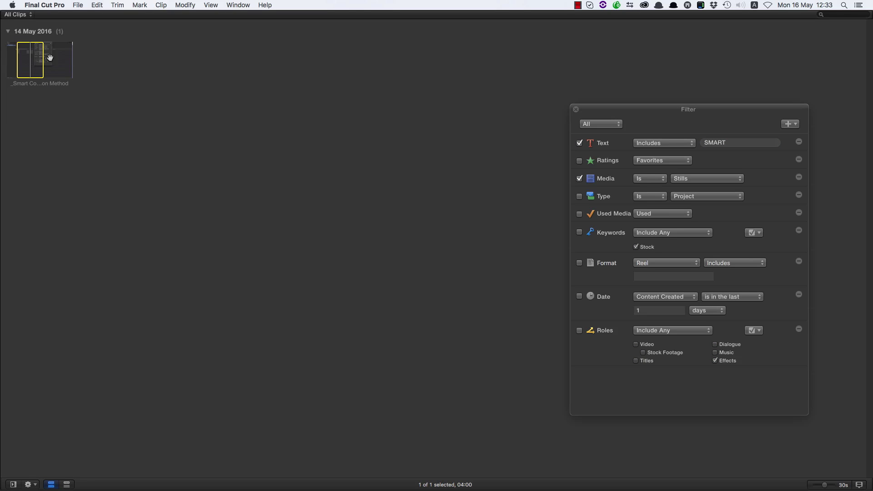
click(579, 143)
click(579, 179)
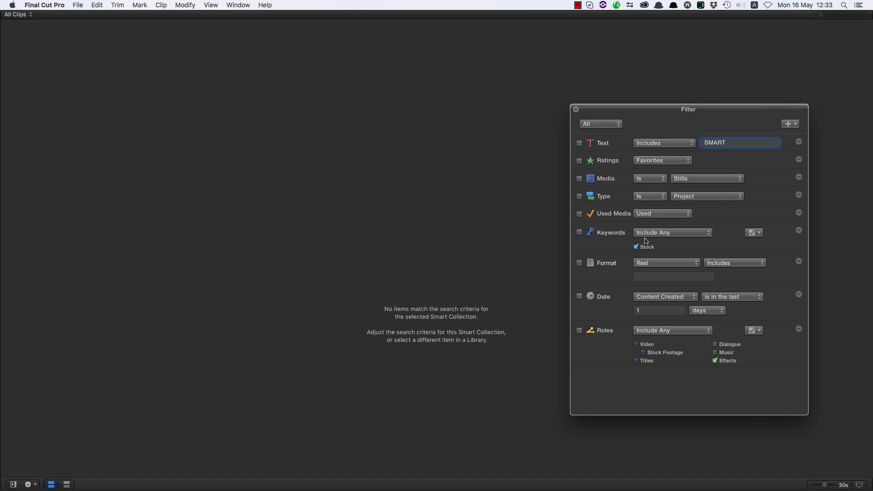
click(579, 233)
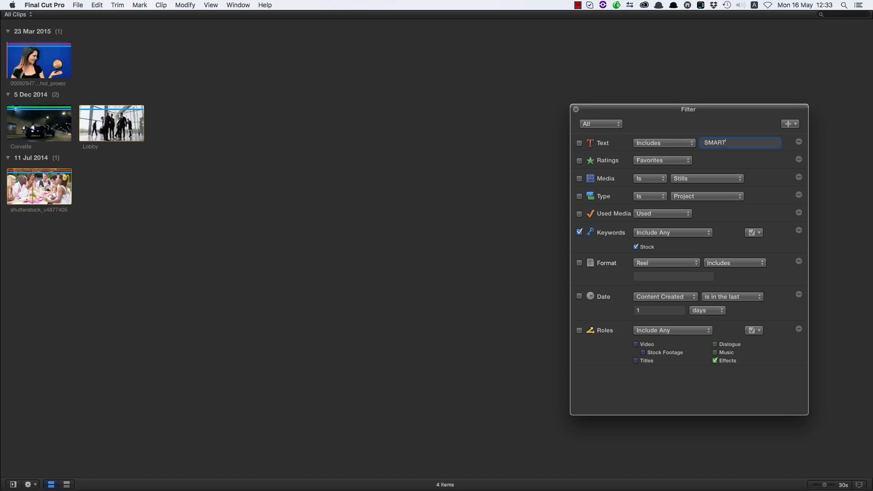
- Try the keyword filter without Stock, restore Stock, and try narrowing the Stock clips to Favorites
click(636, 247)
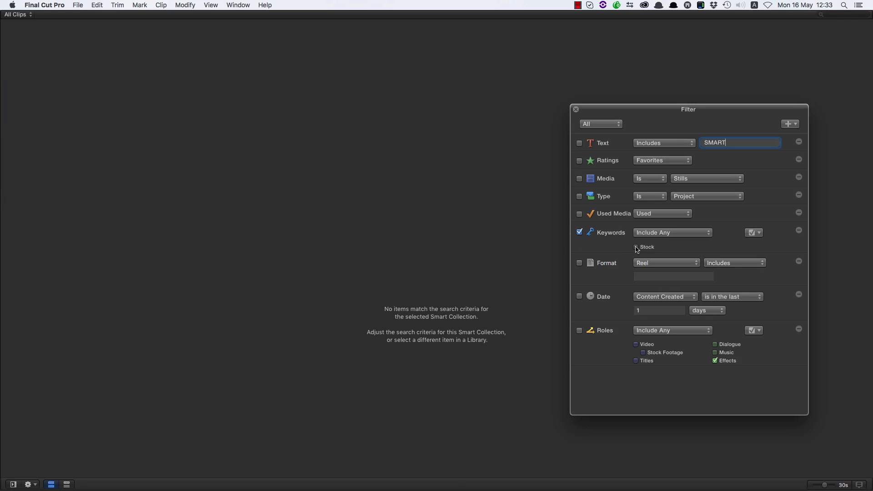
click(636, 247)
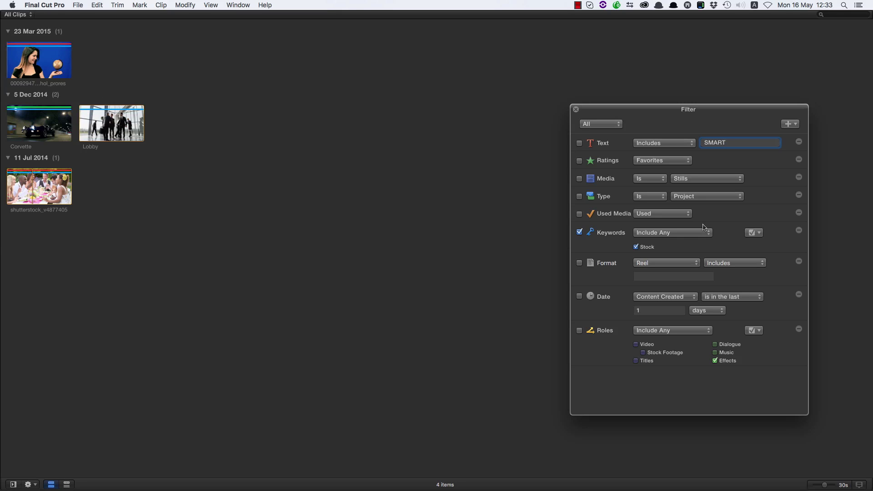
click(579, 161)
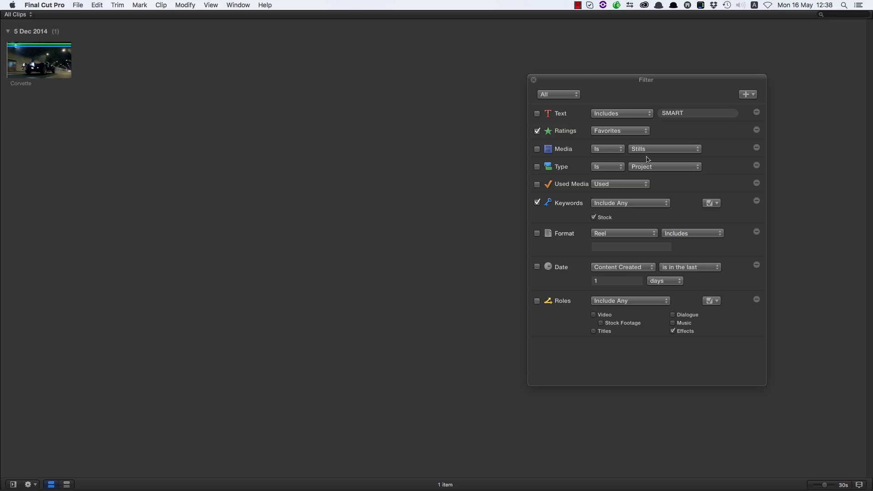
click(537, 131)
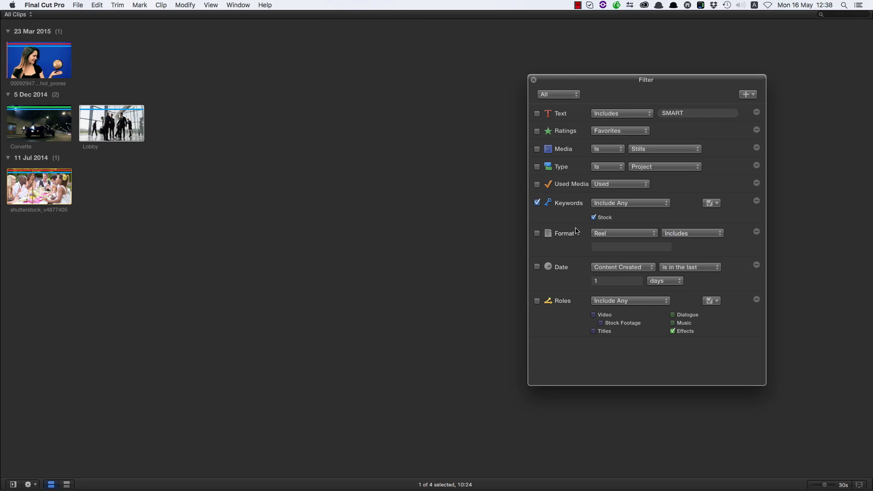
- Turn on the Used Media rule set to Used, and swap the Keywords rule for the Roles rule with Effects
click(537, 185)
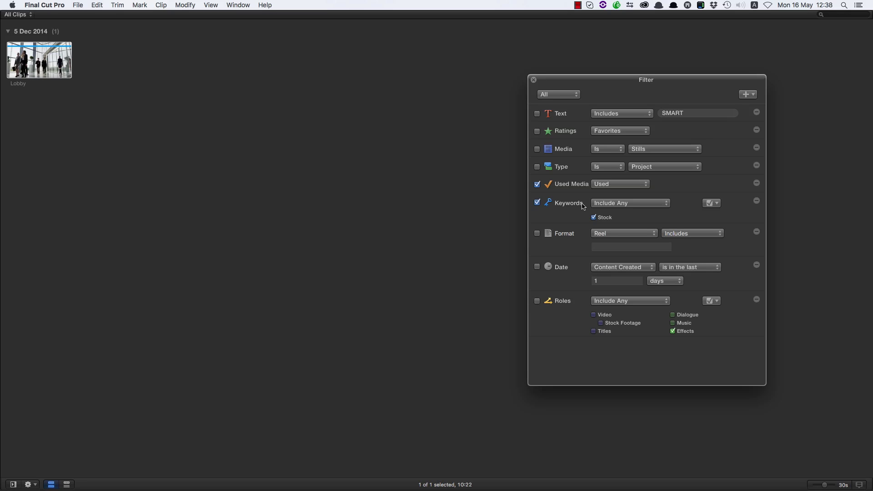
click(537, 203)
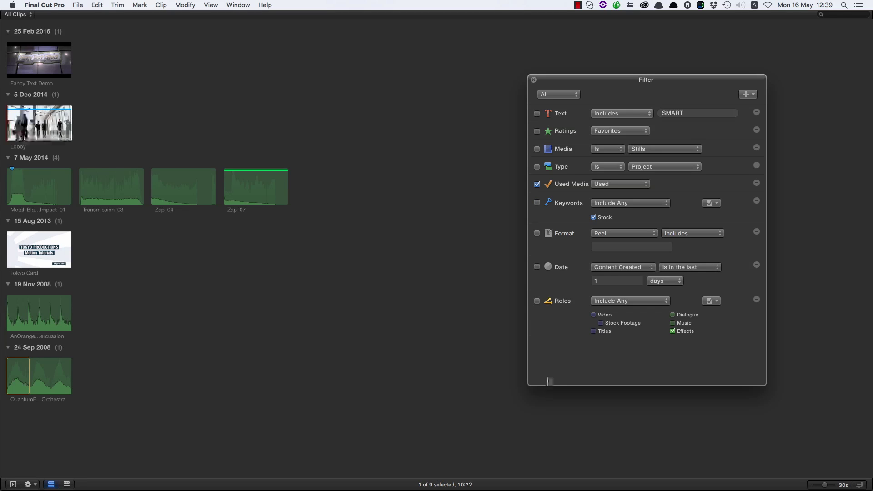
click(537, 301)
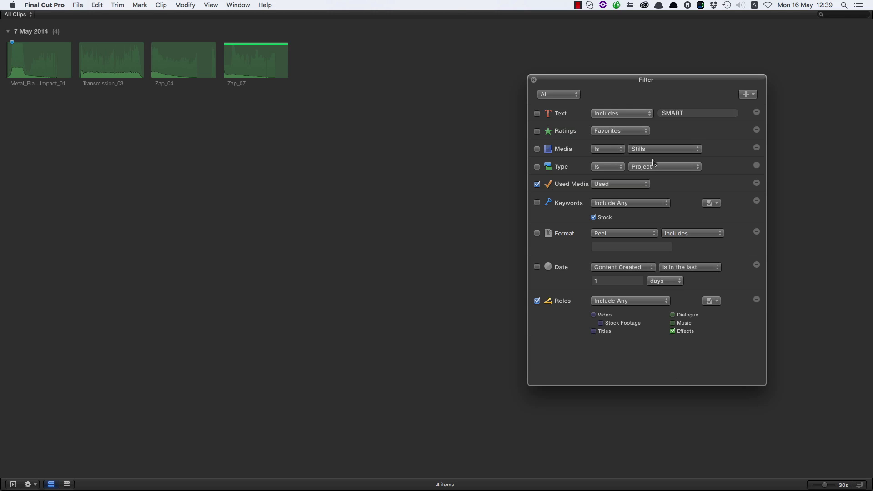
- Move and lengthen the Filter window, and delete the Ratings and Roles rules from it
drag(640, 85, 496, 20)
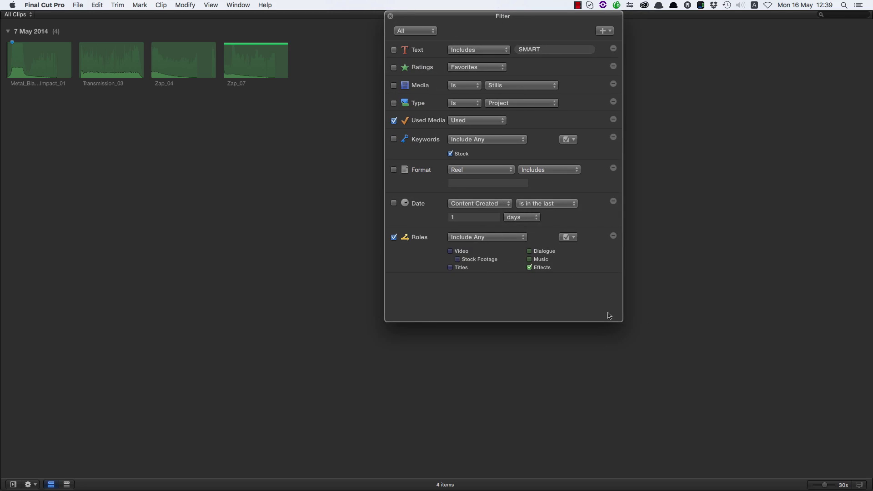
drag(621, 322, 621, 420)
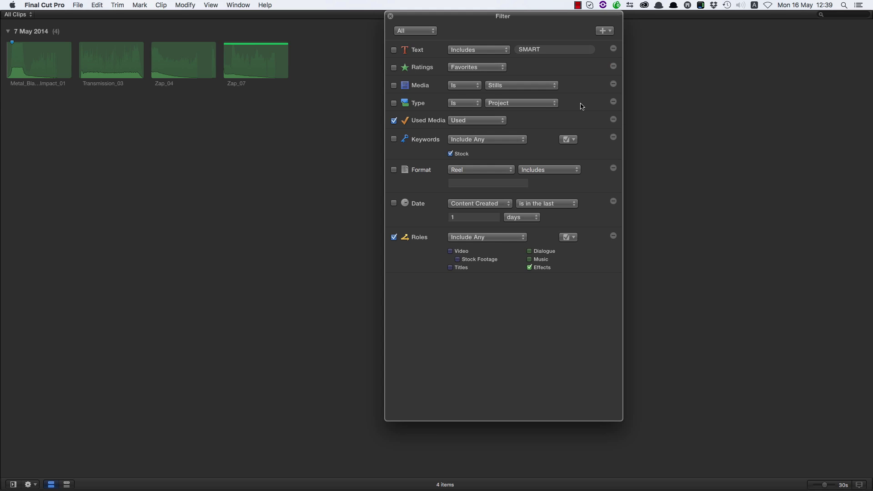
click(613, 67)
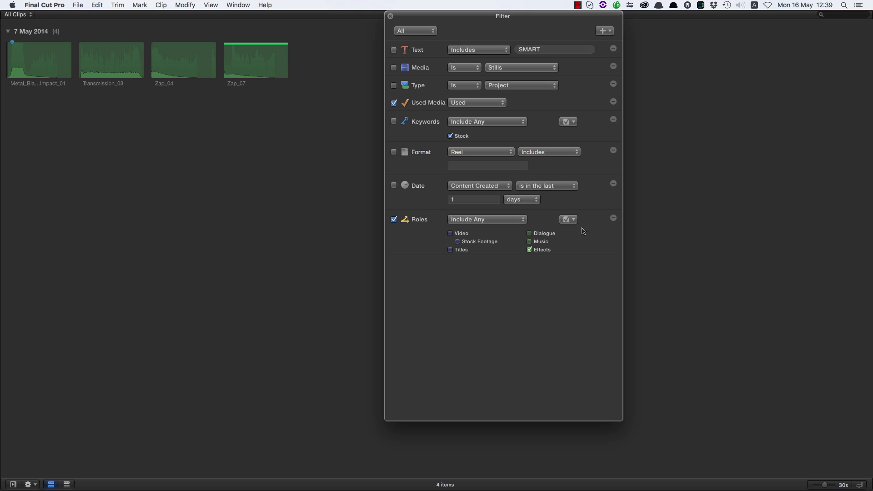
click(614, 218)
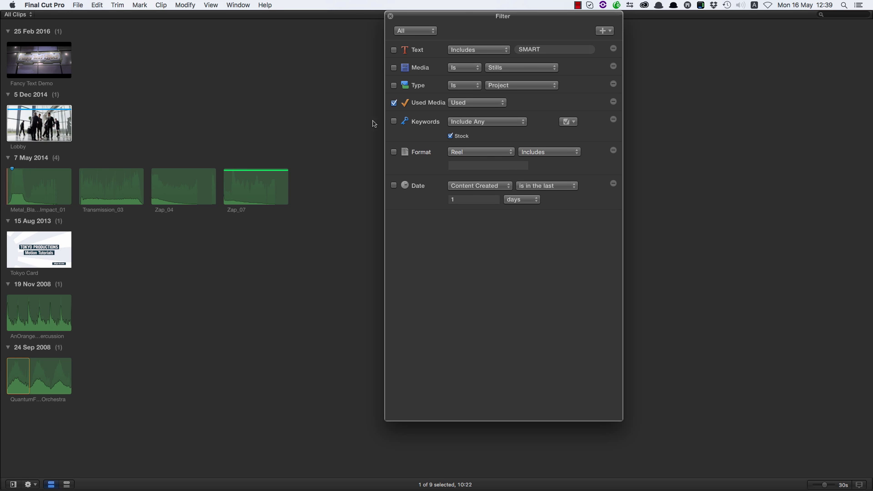
- Turn off the Used Media rule and add a second Keywords rule with Stock included
click(394, 103)
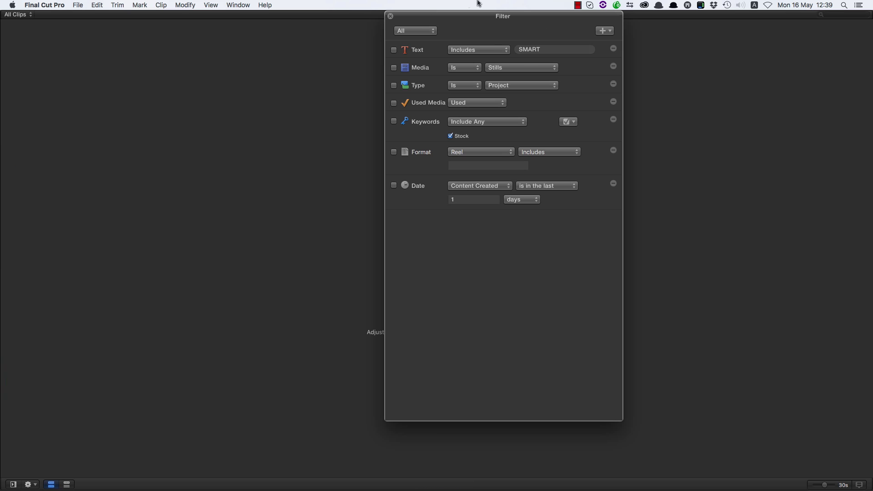
click(607, 31)
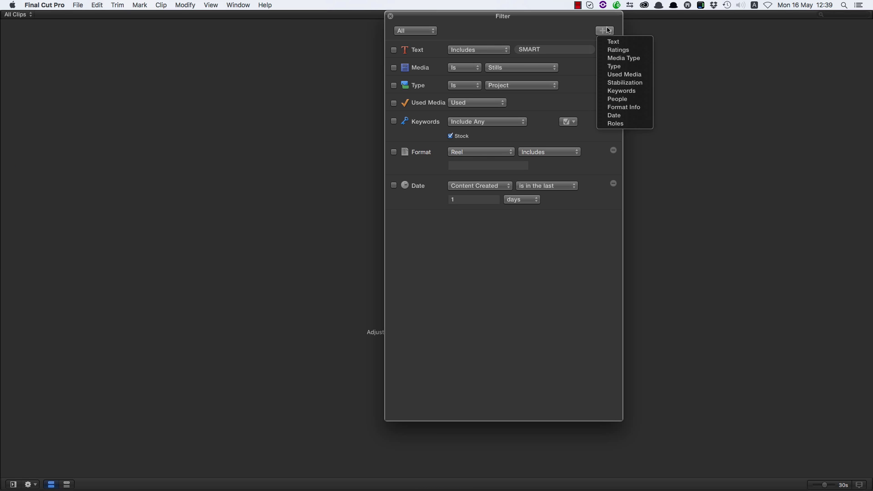
click(621, 90)
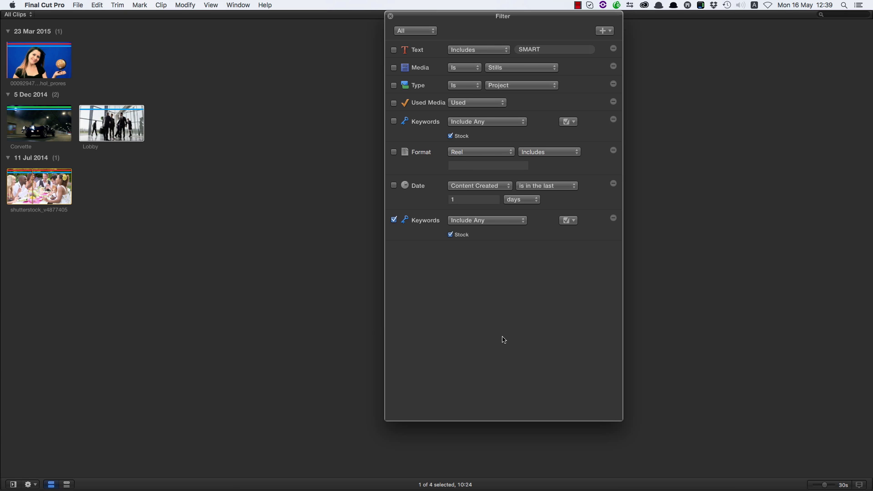
- Reposition the Filter window beside the clips and shorten it to just below the last rule
drag(518, 16, 455, 18)
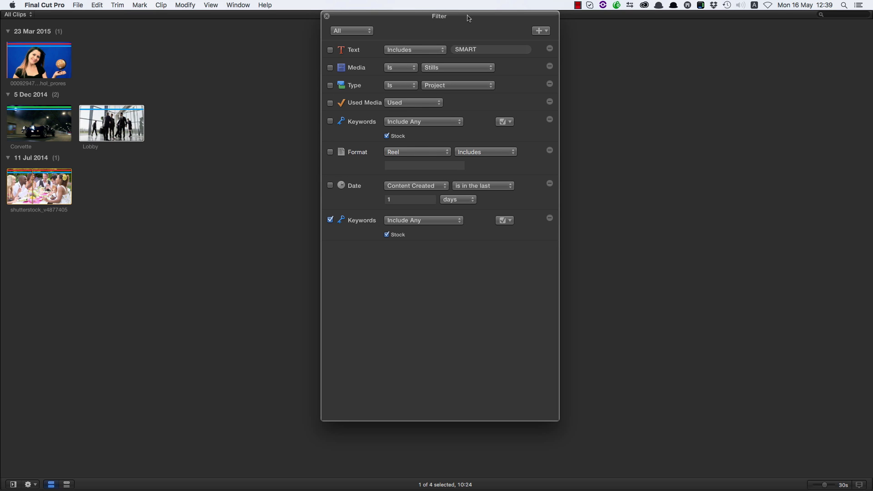
drag(469, 14, 465, 15)
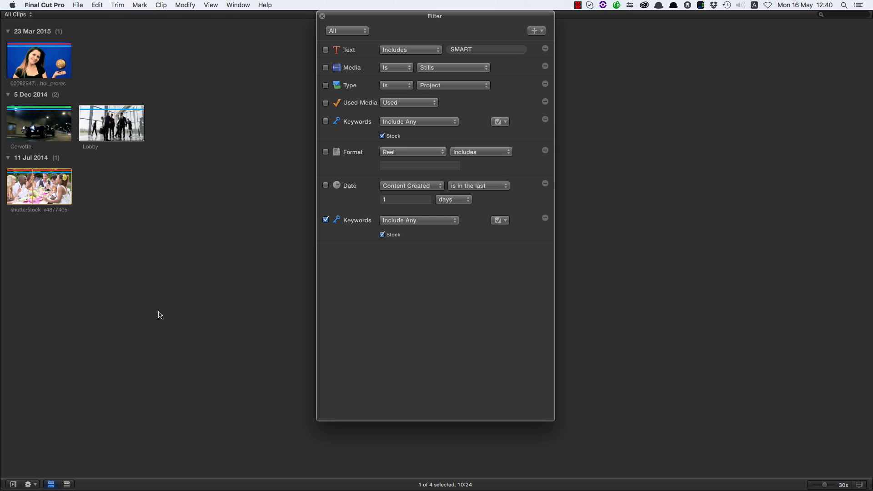
mouse_move(456, 17)
mouse_down()
mouse_move(569, 18)
mouse_move(457, 18)
mouse_up()
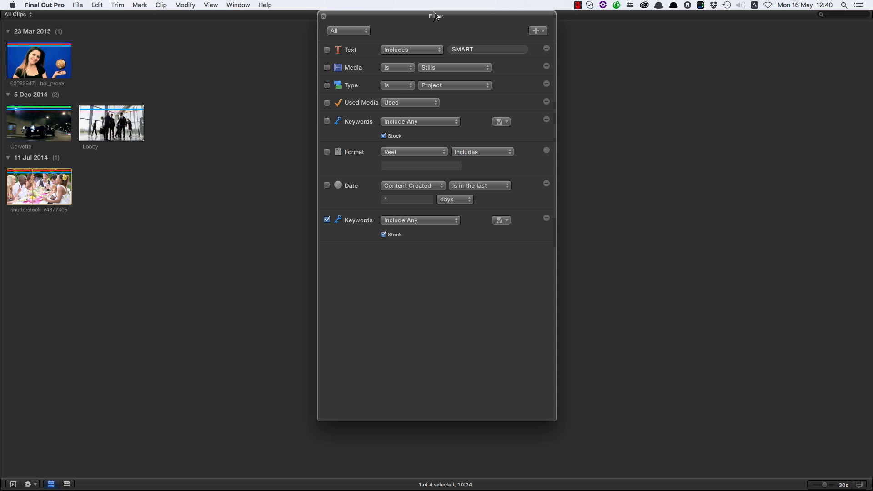
drag(435, 17, 456, 15)
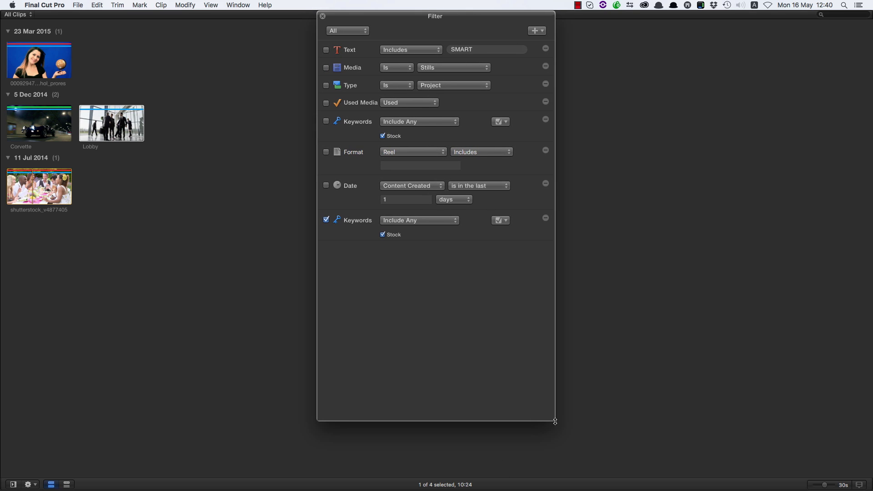
drag(555, 421, 555, 306)
drag(427, 13, 487, 17)
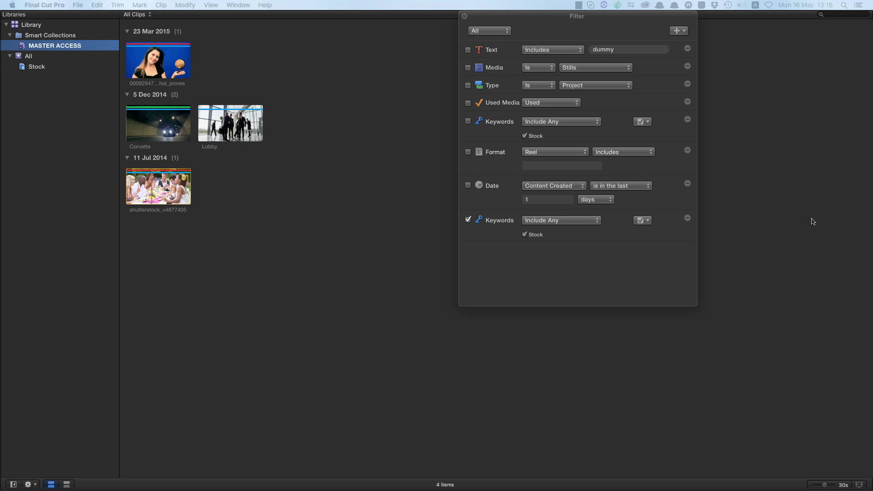
- Select the whole library and add Roles and People rules to its Filter window
click(33, 25)
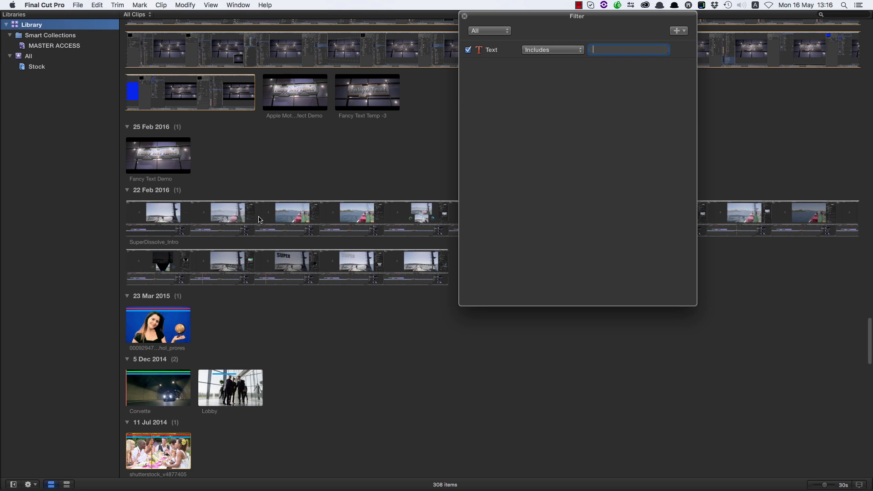
drag(612, 15, 471, 5)
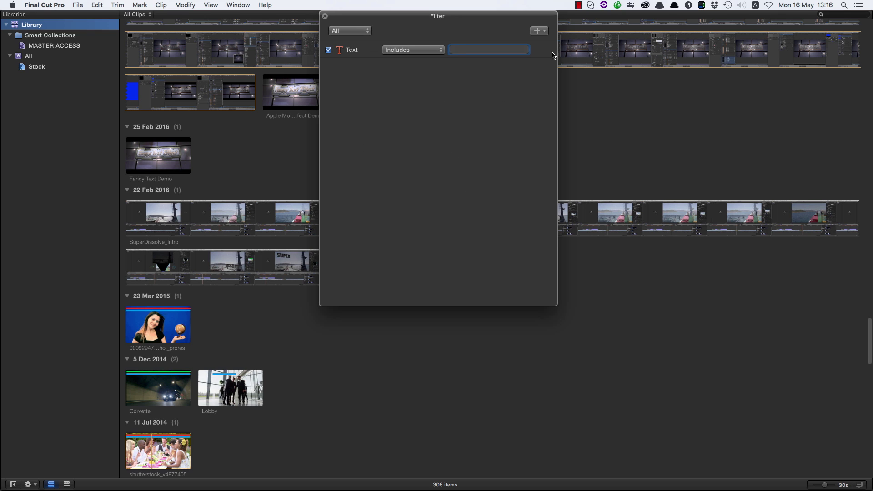
click(540, 30)
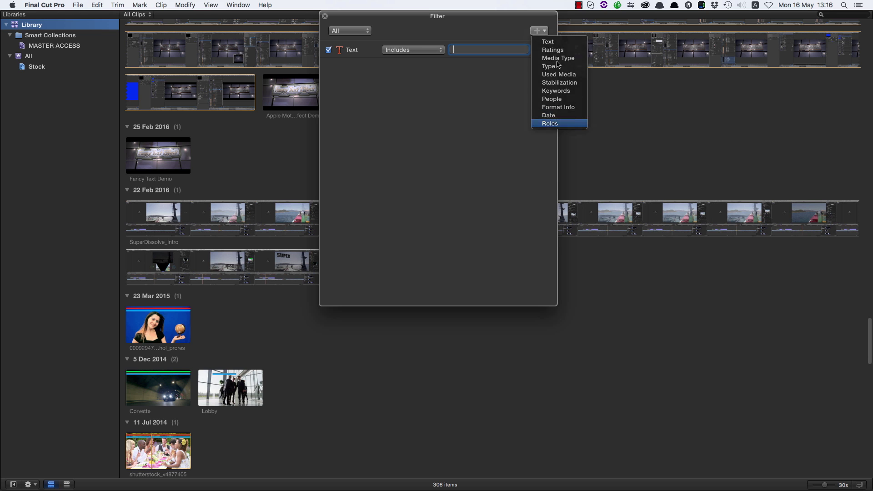
click(550, 123)
click(540, 31)
click(547, 99)
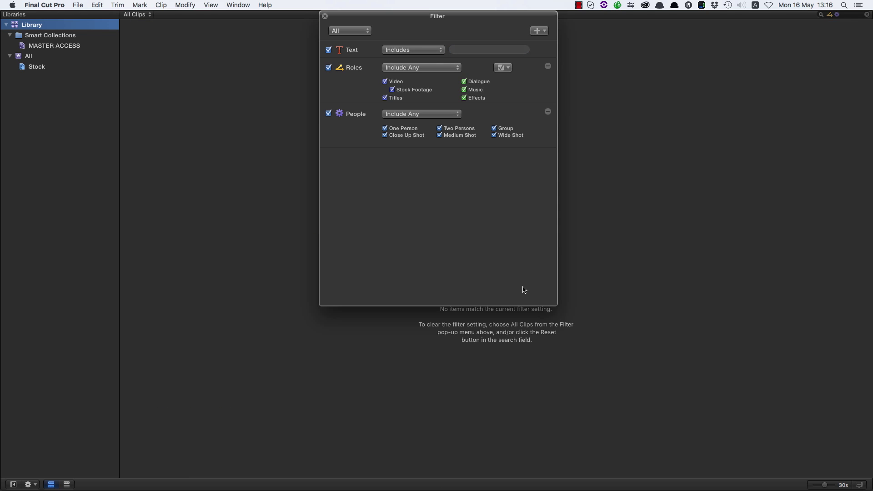
- Turn off the People and Text rules, limit Roles to Effects and Stock Footage, and close the Filter window
click(329, 113)
click(328, 67)
click(328, 50)
click(328, 68)
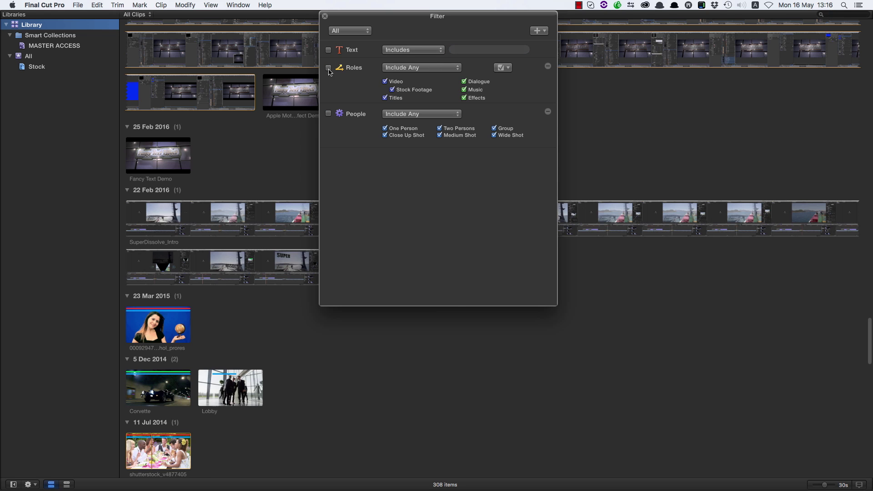
click(463, 98)
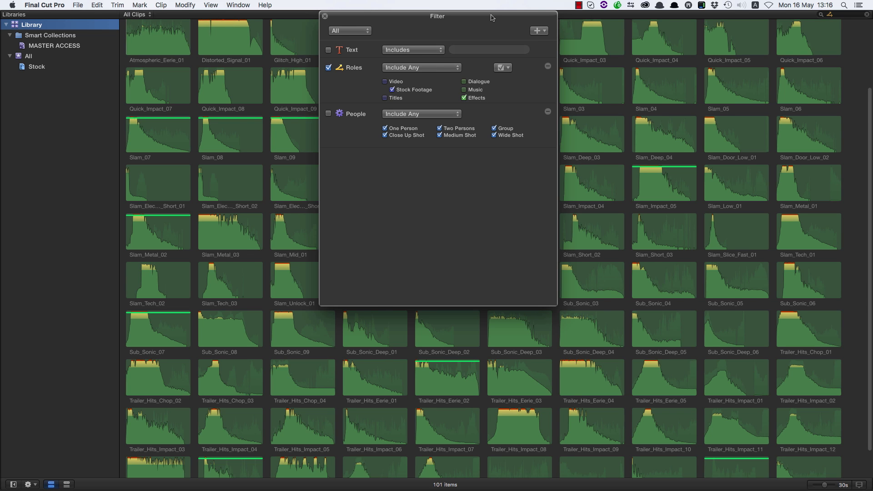
mouse_move(493, 17)
mouse_down()
mouse_move(481, 14)
mouse_move(488, 3)
mouse_up()
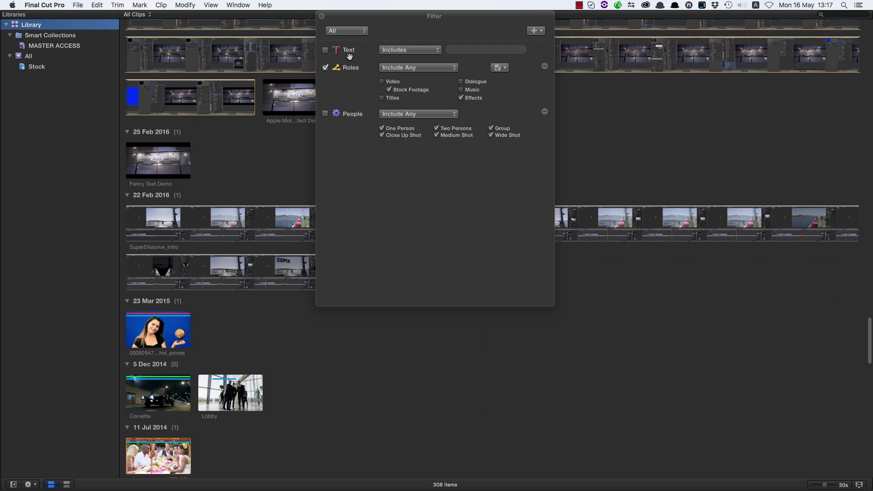
click(321, 18)
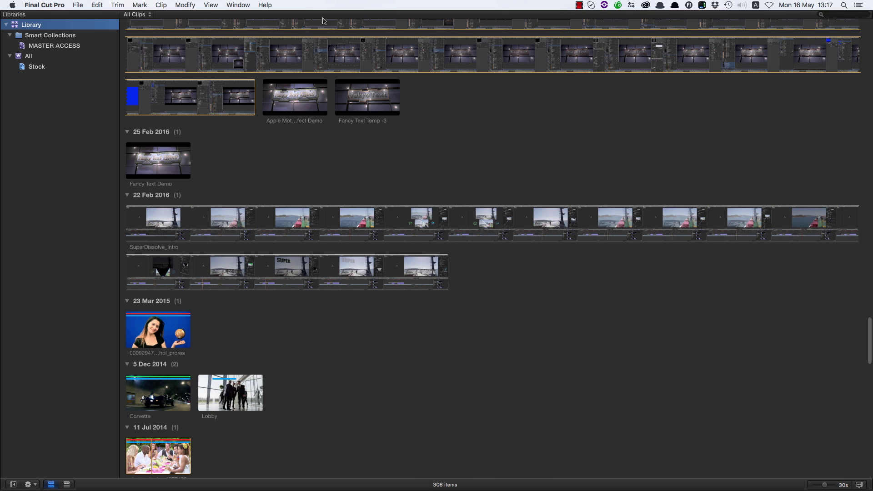
- Visit the Stock keyword collection and the All event, and reopen the filter on the whole library
click(28, 66)
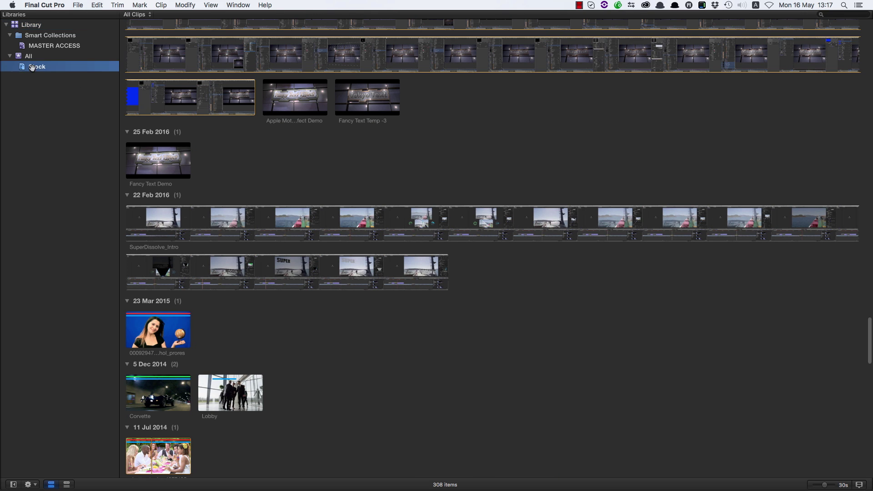
click(29, 56)
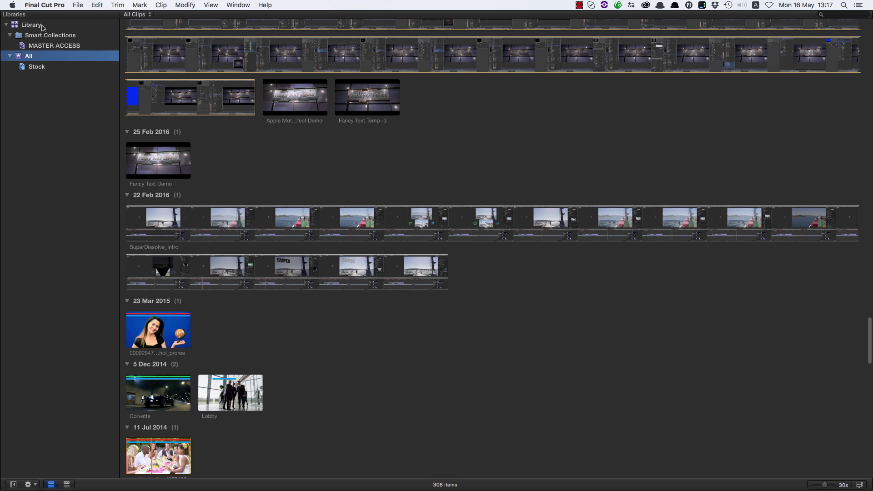
click(31, 24)
key(super+f)
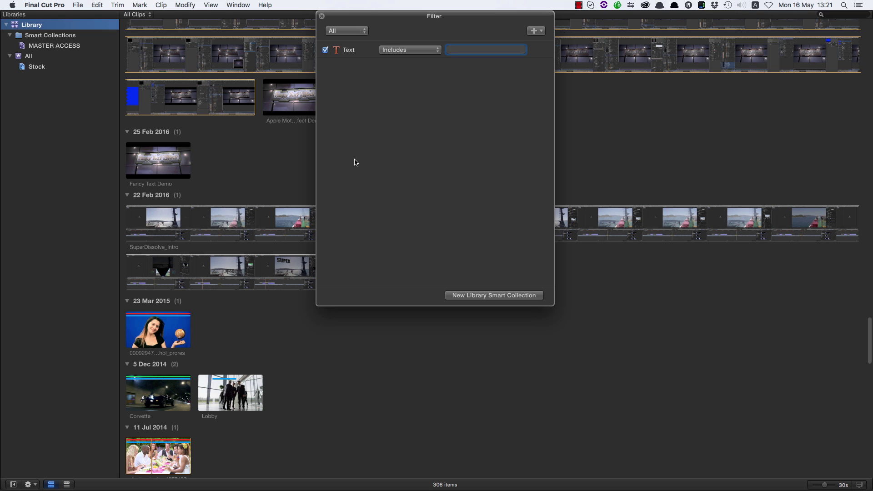
- Open the filter rules of the MASTER ACCESS smart collection
click(25, 47)
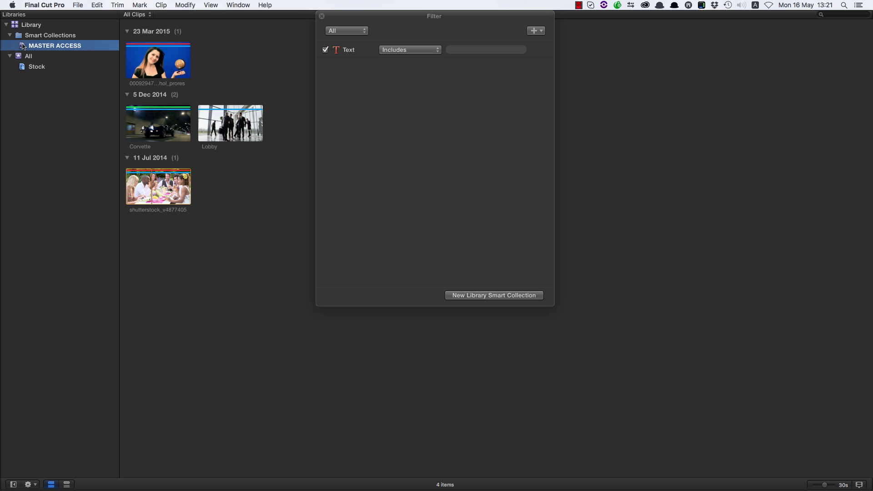
double_click(22, 47)
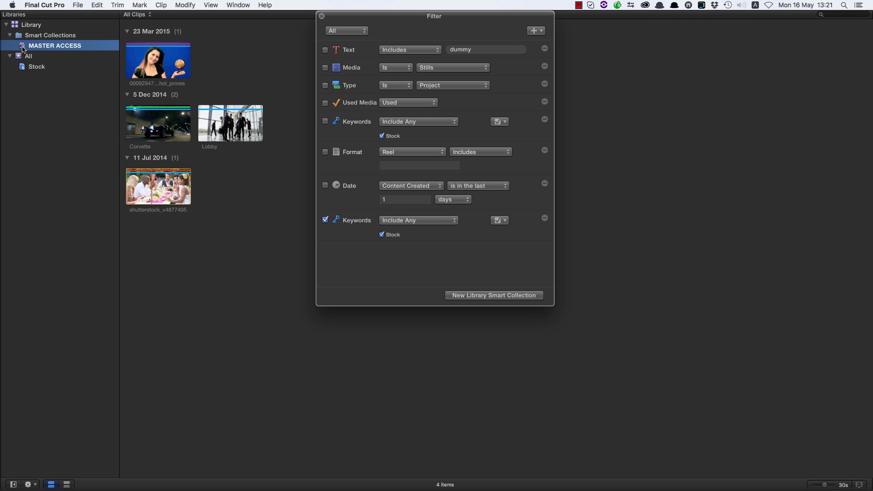
- Turn on the Media rule set to Audio Only and turn off the active Keywords rule in the Filter window
mouse_move(422, 16)
mouse_down()
mouse_move(461, 9)
mouse_move(424, 7)
mouse_up()
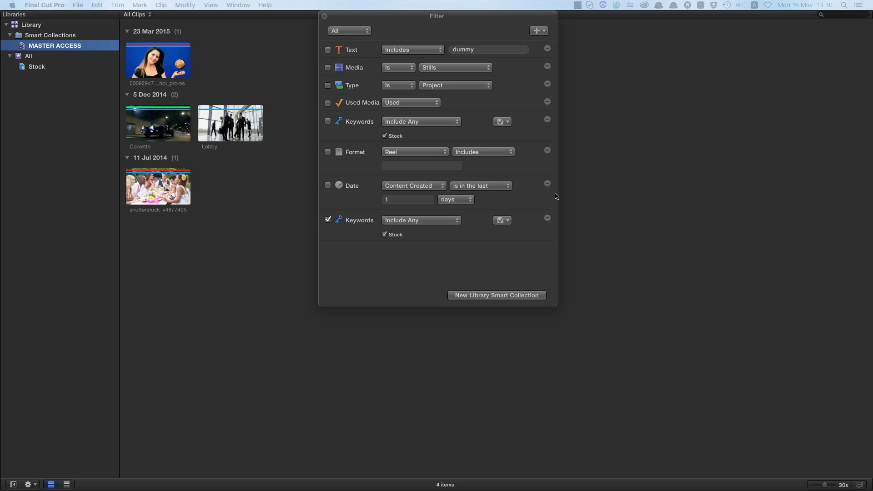
click(328, 68)
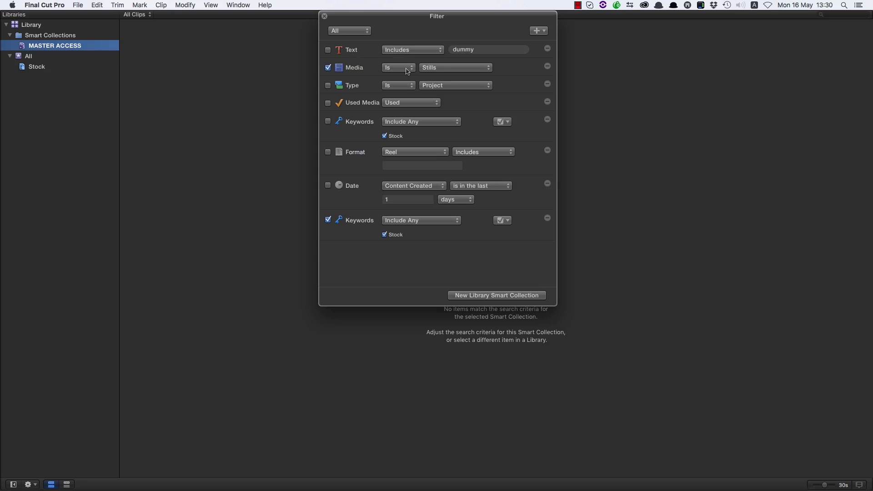
click(328, 220)
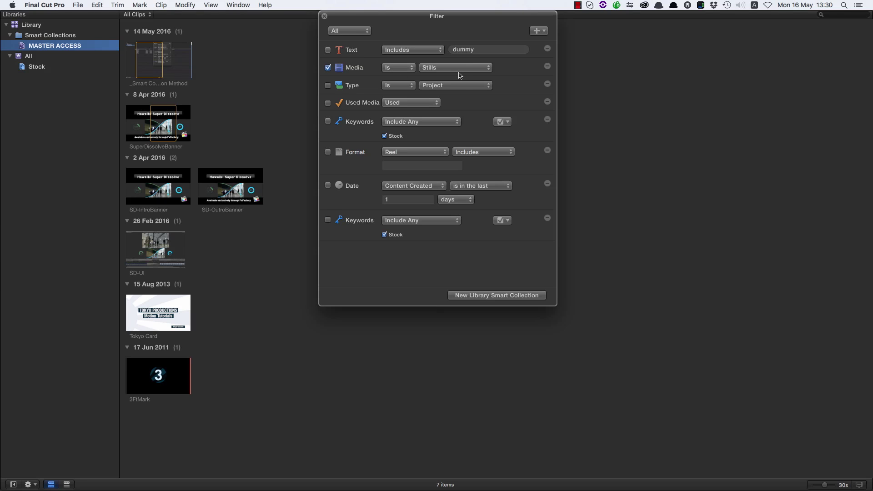
click(444, 69)
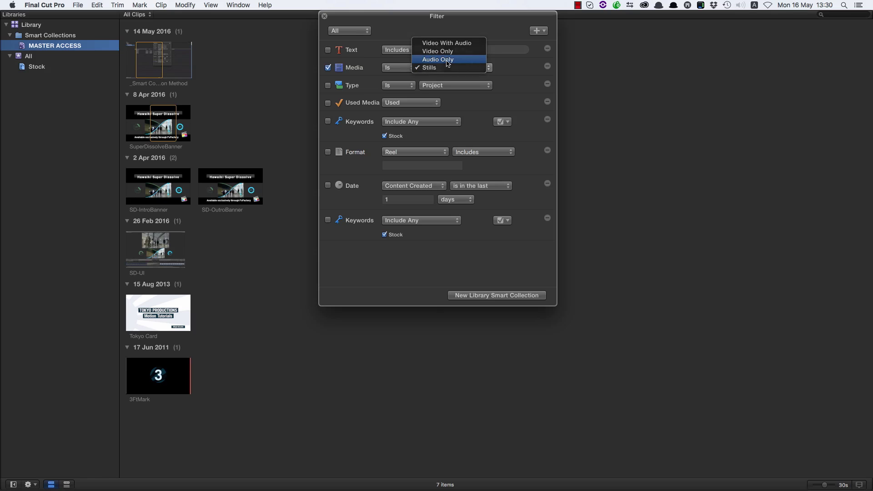
click(447, 61)
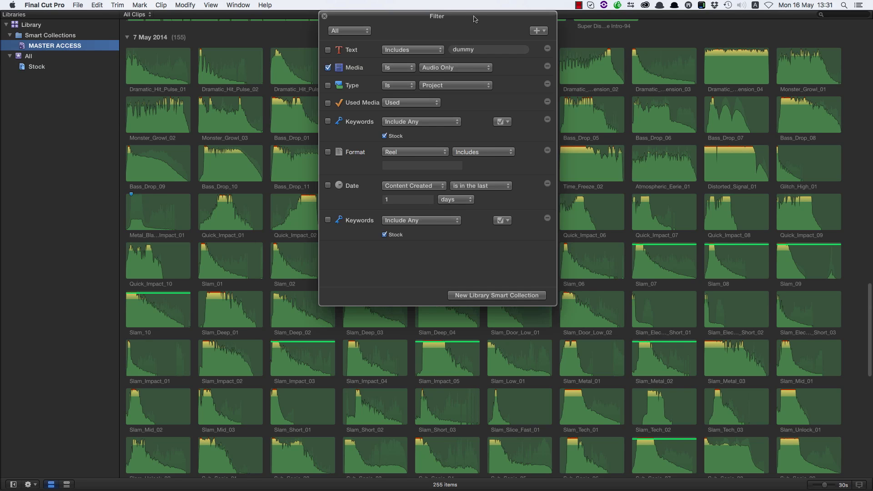
drag(475, 17, 474, 15)
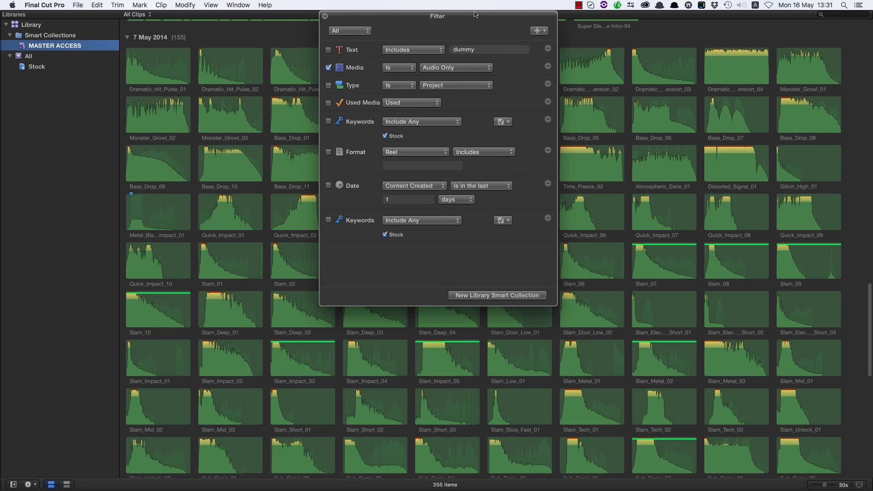
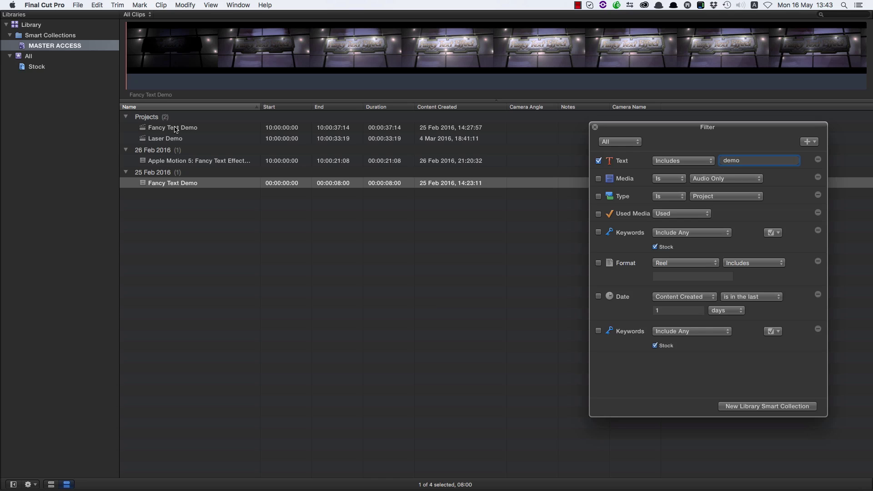
- Rename the Fancy Text Demo project as Fancy Text Demo Master
click(175, 130)
click(175, 129)
text(Master)
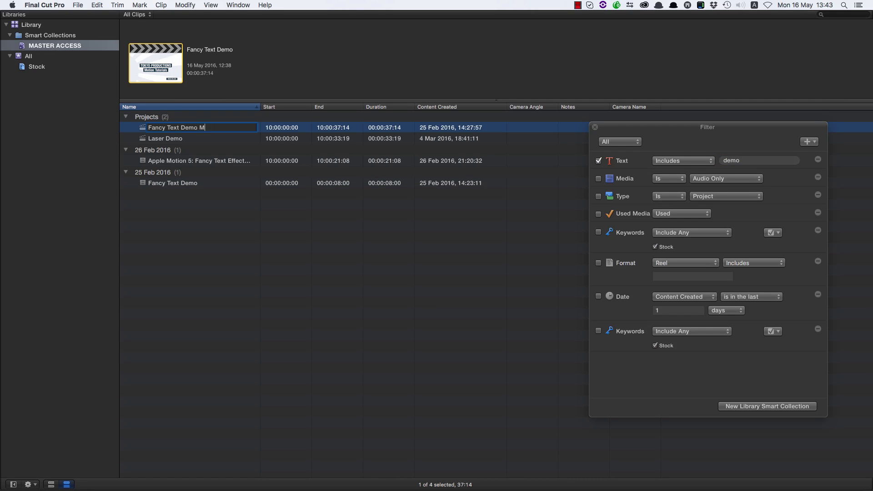
click(681, 130)
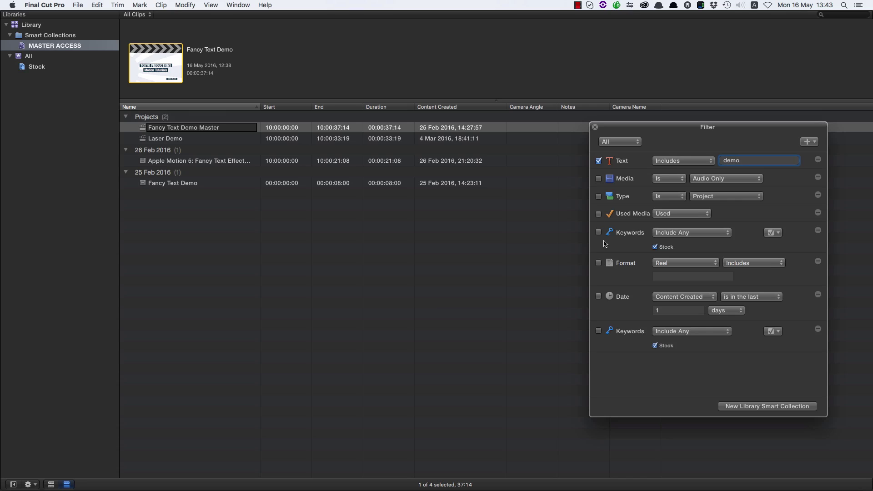
- Turn on the Type is Project rule and set the Text rule to include "master"
click(599, 196)
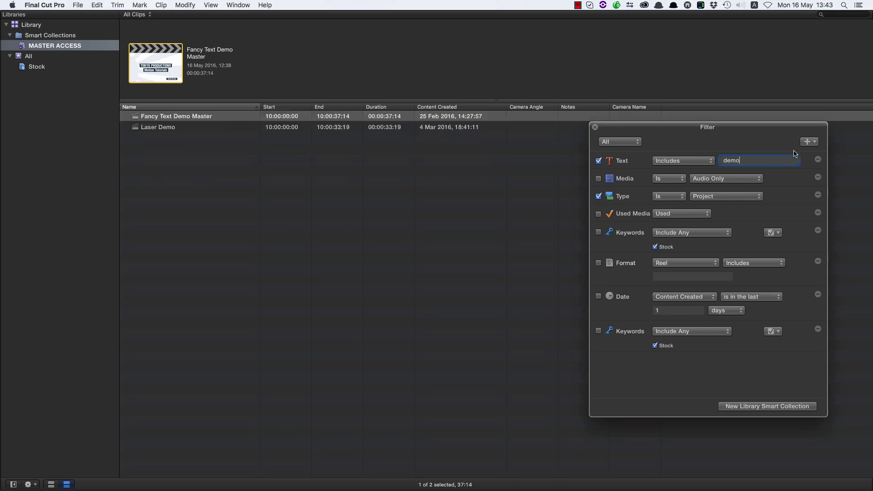
key(super+a)
text(maste)
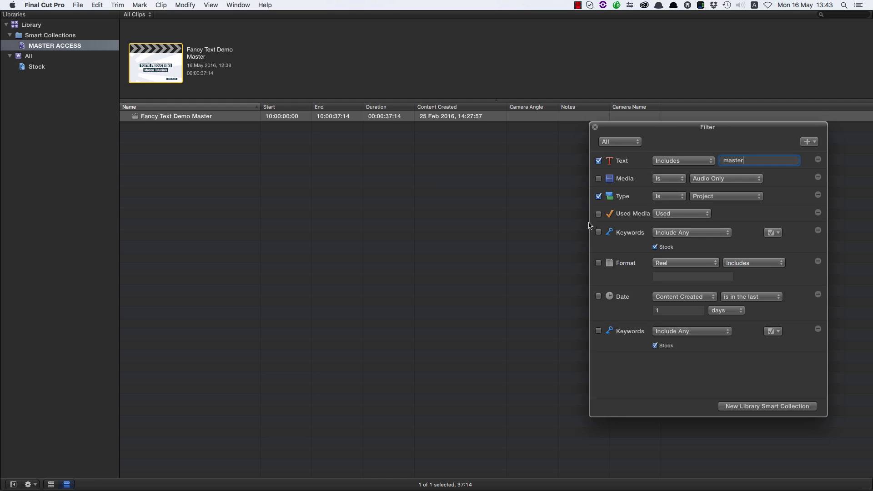
- Set the Format rule's attribute to Camera Angle
drag(663, 131, 578, 136)
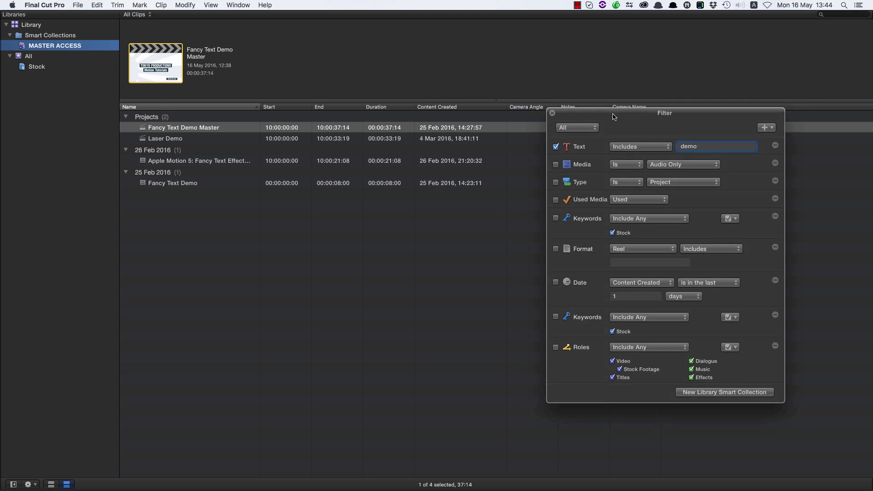
drag(589, 20, 214, 131)
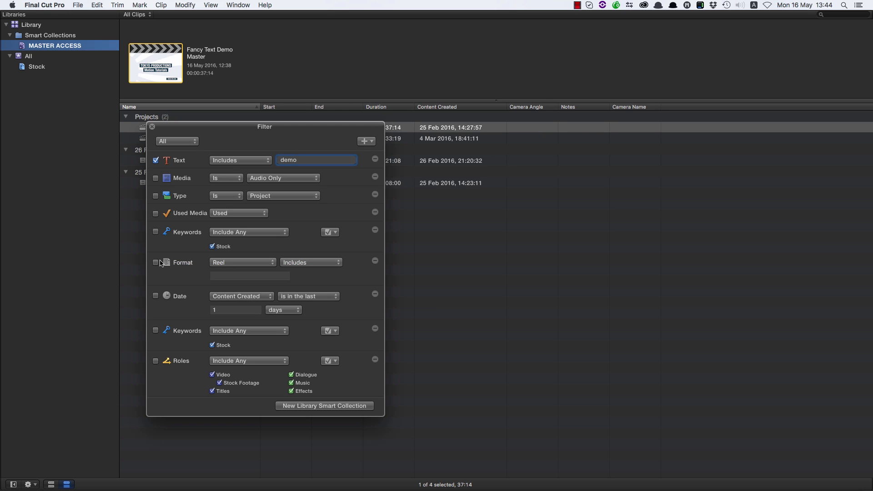
click(278, 261)
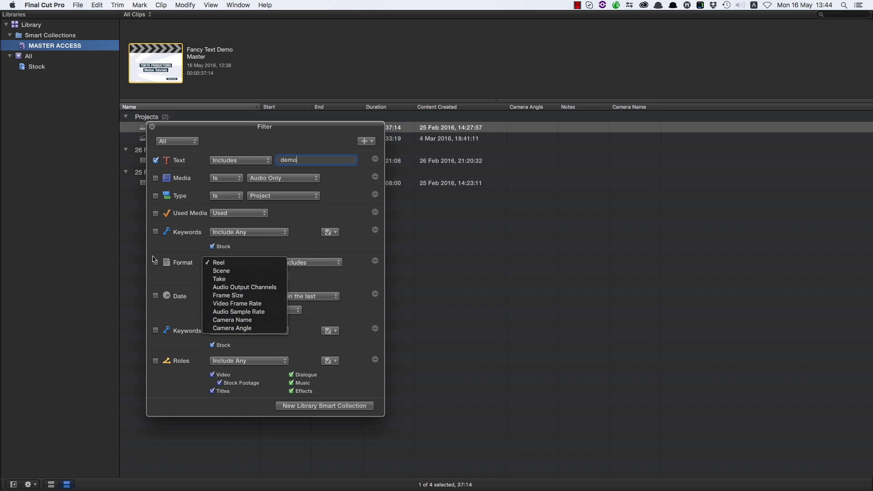
click(307, 278)
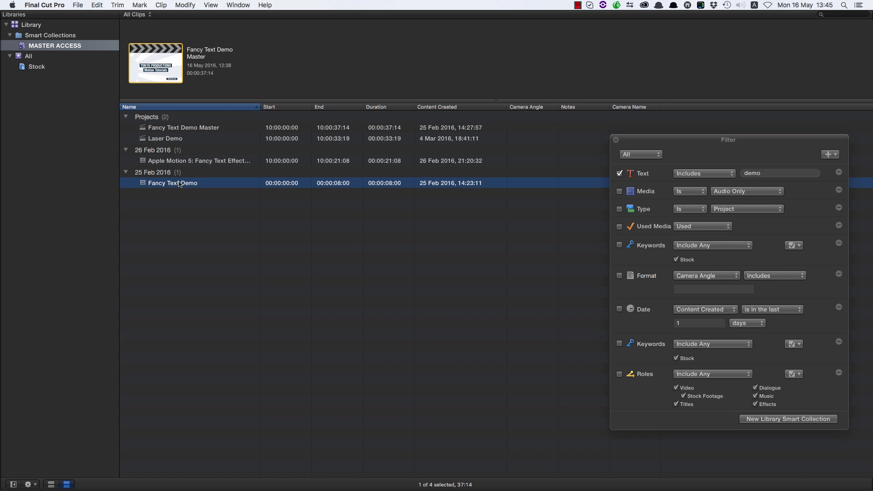
- Enter Demo as the camera angle of the Fancy Text Demo clip
click(541, 182)
text(Demo)
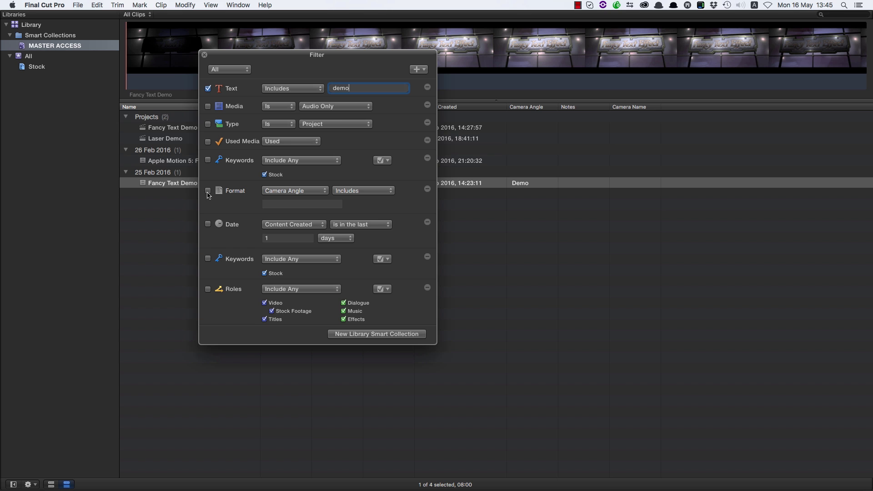
- Switch from the Text rule to the Format rule and make its Camera Angle include "demo"
click(208, 191)
click(208, 89)
click(305, 203)
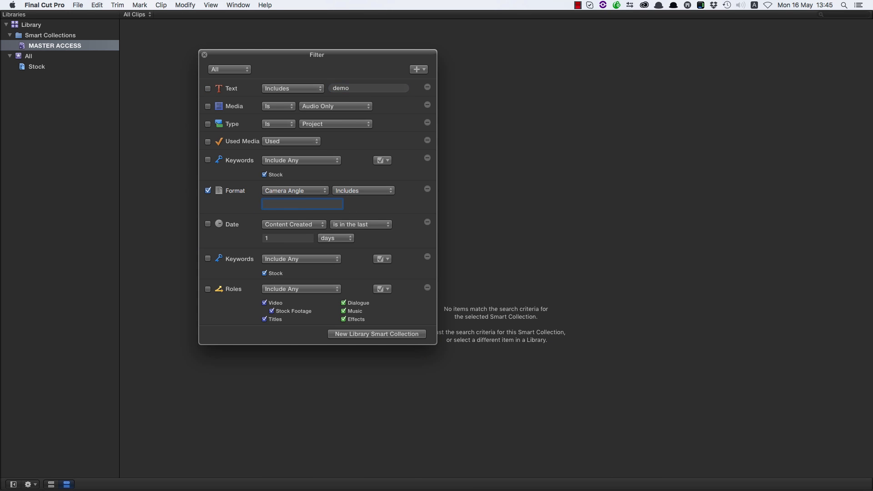
text(demo)
drag(366, 61, 791, 112)
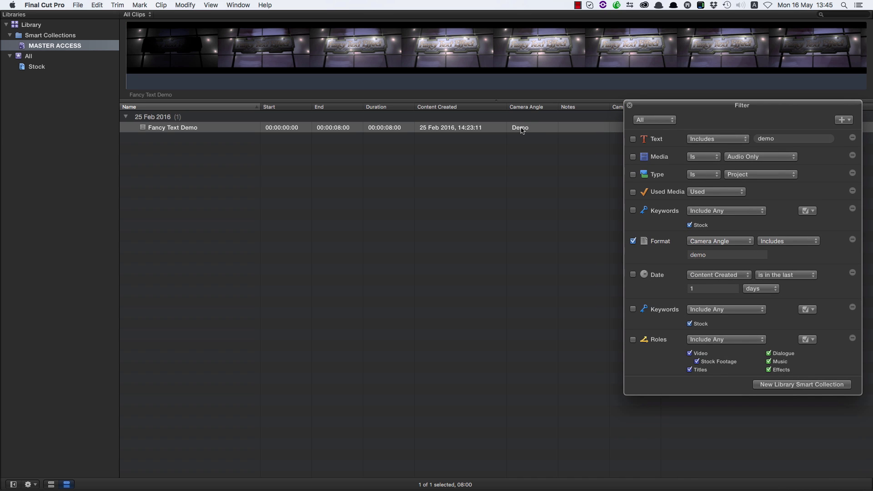
drag(702, 109, 631, 145)
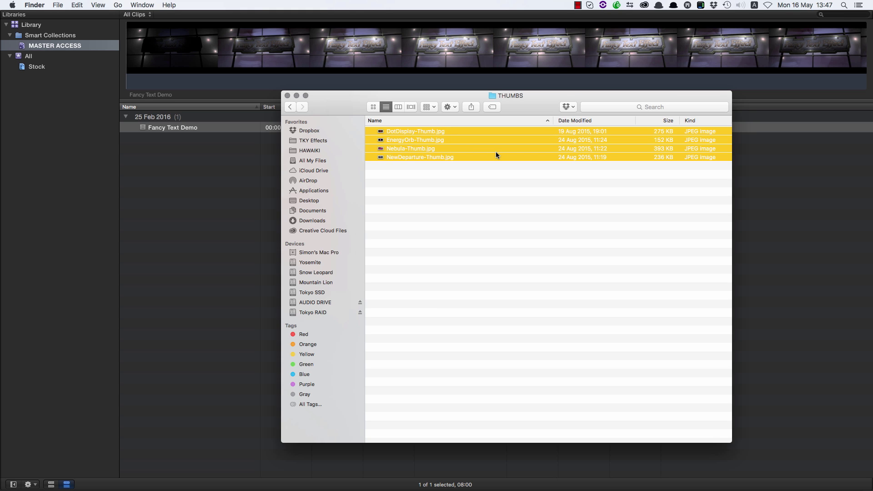
- Rename the four selected THUMBS images by replacing .jpg with 05162016.jpg, and import them into the library
click(78, 5)
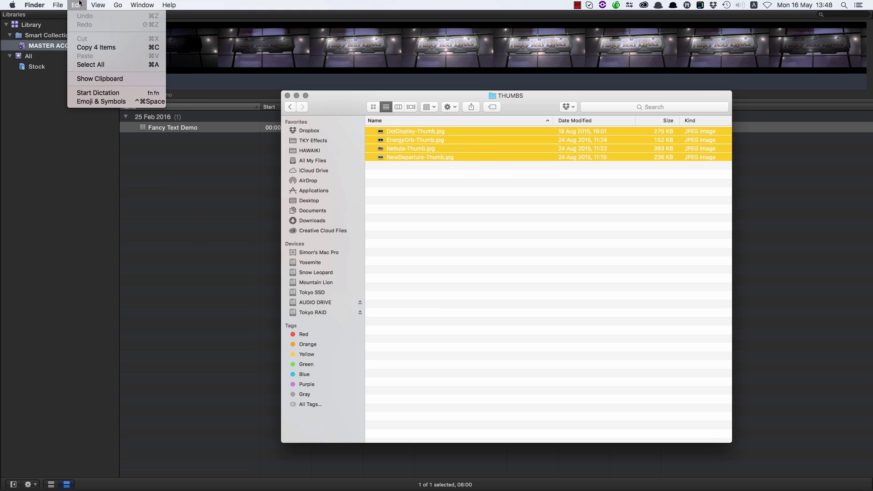
mouse_move(64, 4)
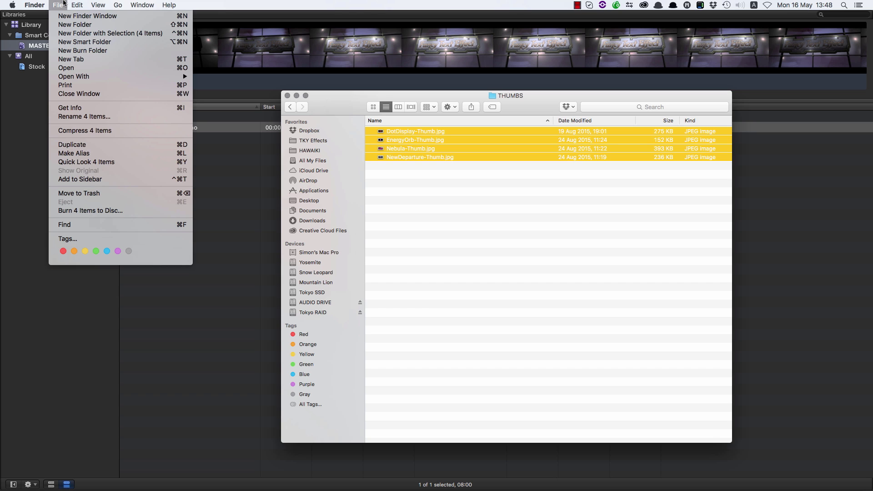
click(91, 116)
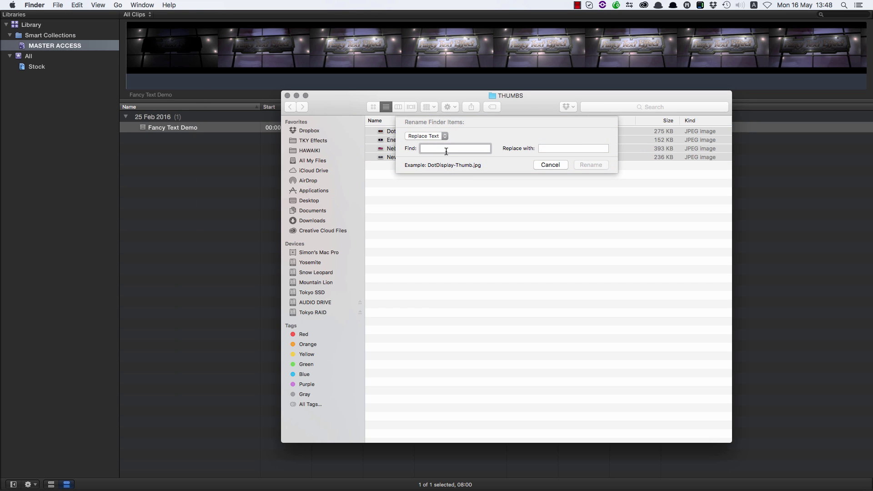
text(.jpg)
click(572, 149)
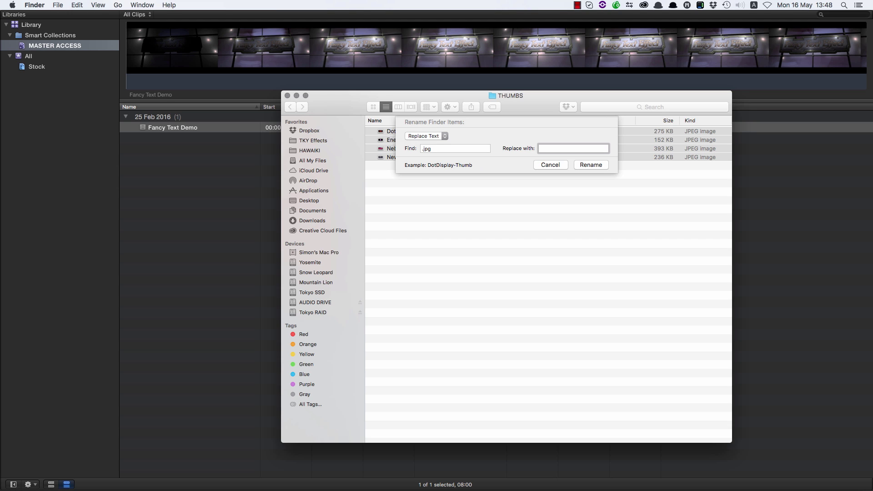
text(05162016.jpg)
click(592, 165)
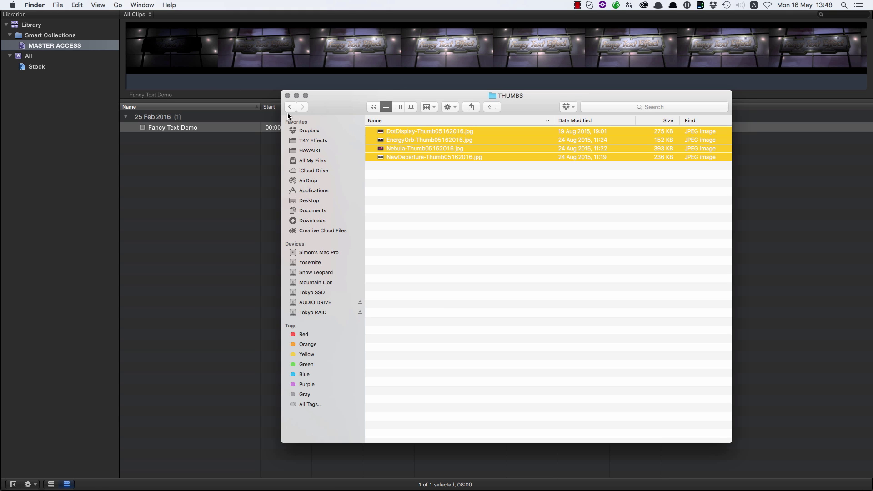
drag(391, 132, 45, 73)
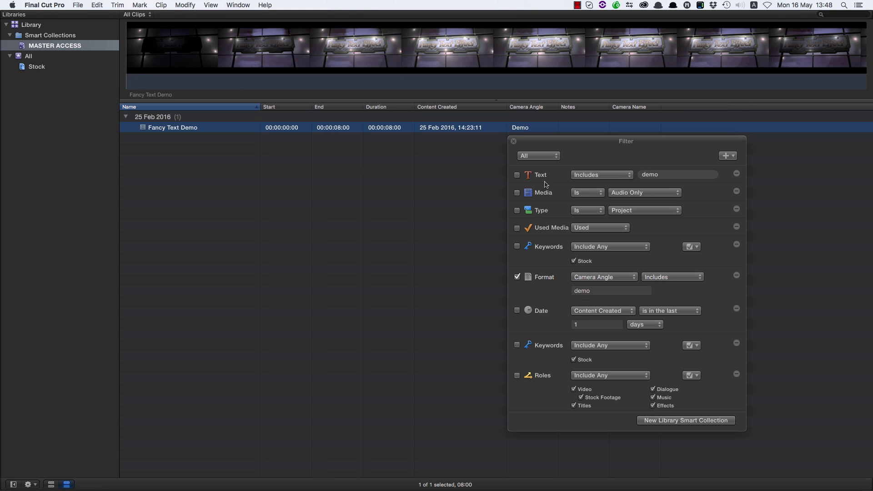
- Turn on the Text rule in place of the Format rule and make it include 05162016
click(517, 175)
click(663, 174)
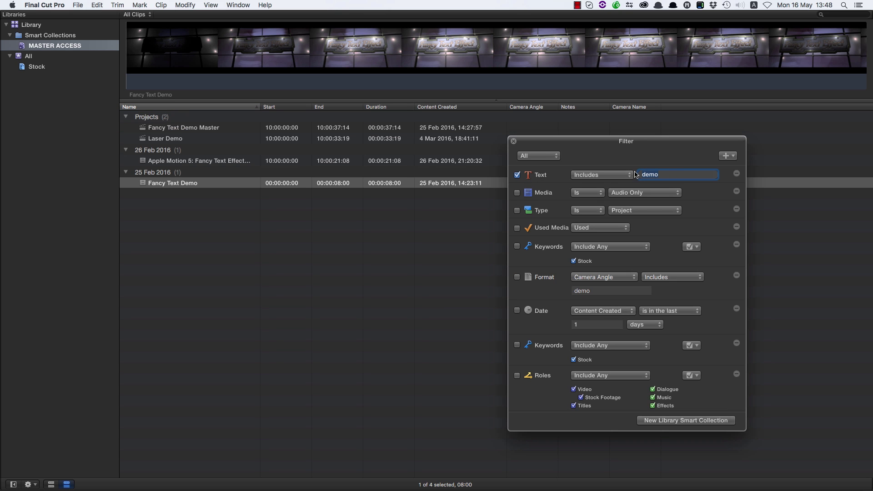
key(BackSpace)
key(BackSpace)
key(BackSpace)
key(BackSpace)
text(05162016)
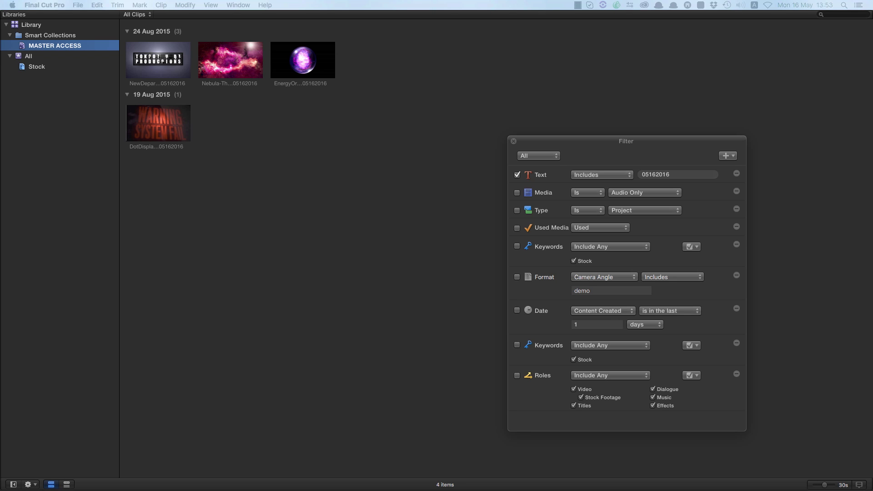
drag(667, 141, 481, 14)
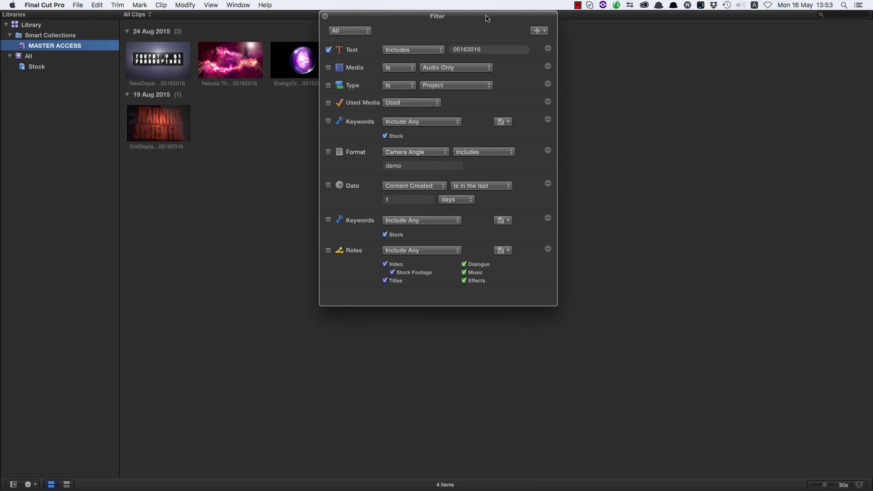